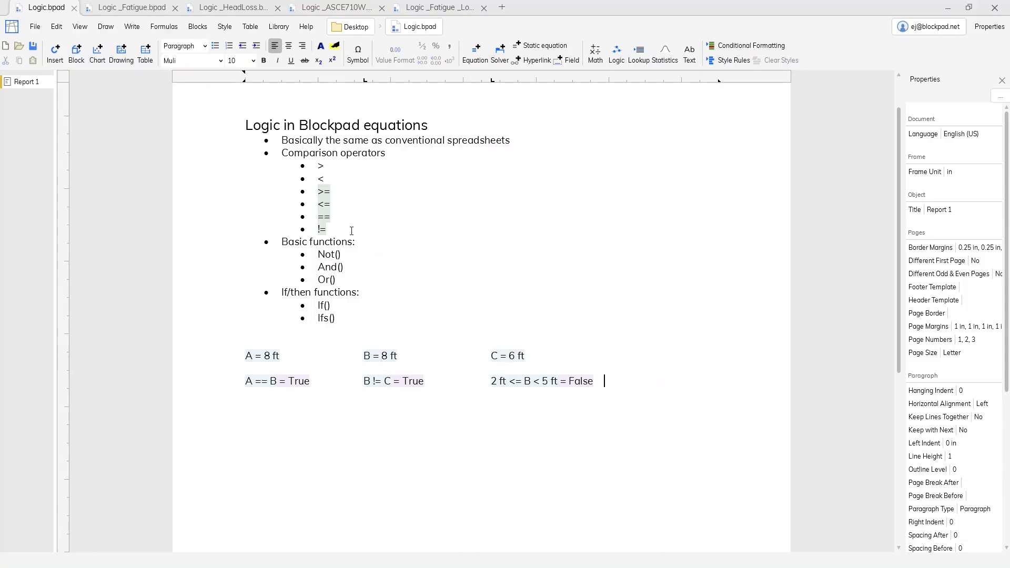
# - Set the math layout of the three True/False comparison equations to display comparisons as = ≠ < ≤ ≥ >
pyautogui.click(341, 218)
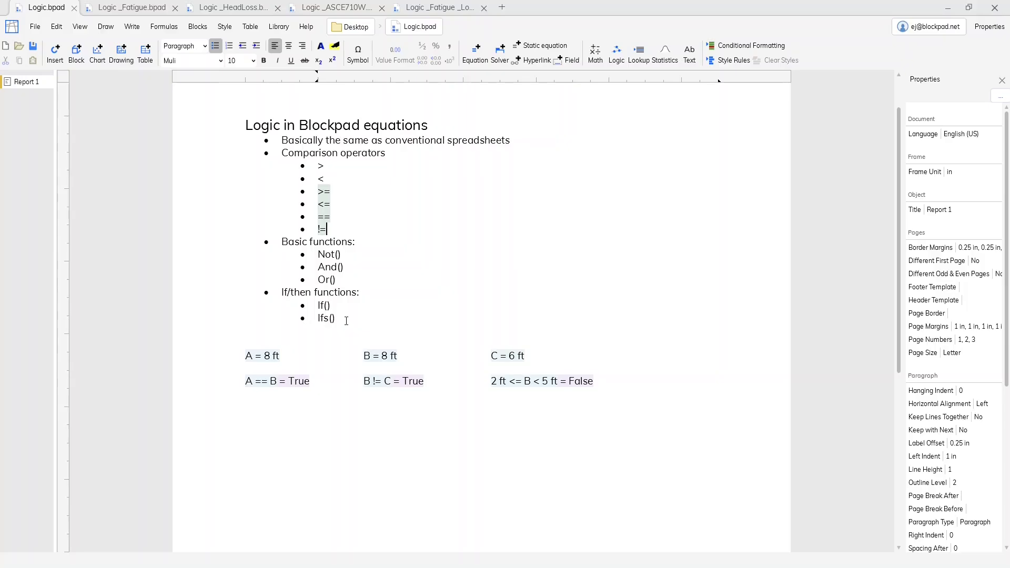
pyautogui.click(532, 389)
pyautogui.keyDown('ctrl'); pyautogui.click(394, 381); pyautogui.keyUp('ctrl')
pyautogui.keyDown('ctrl'); pyautogui.click(270, 383); pyautogui.keyUp('ctrl')
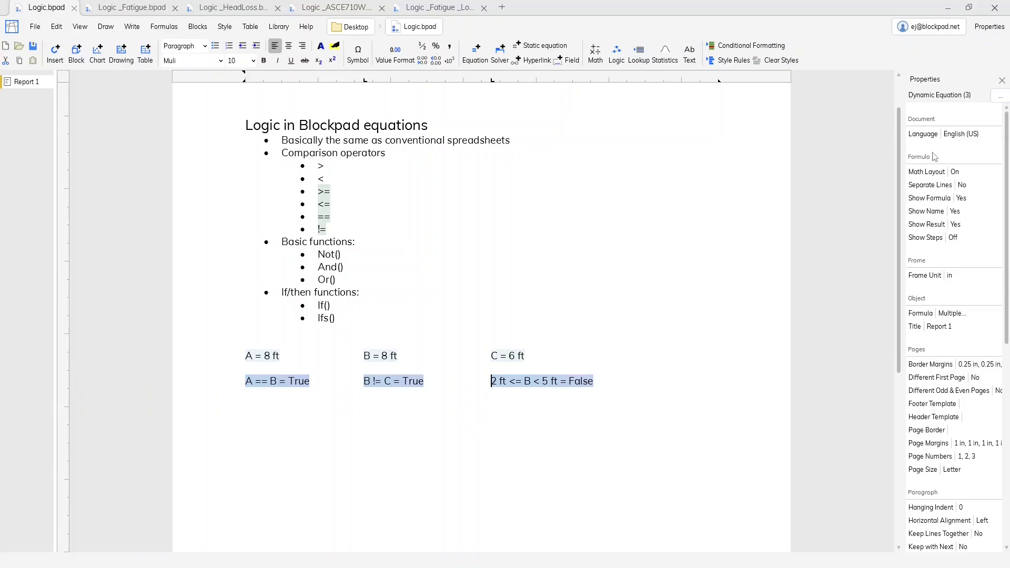
pyautogui.click(930, 173)
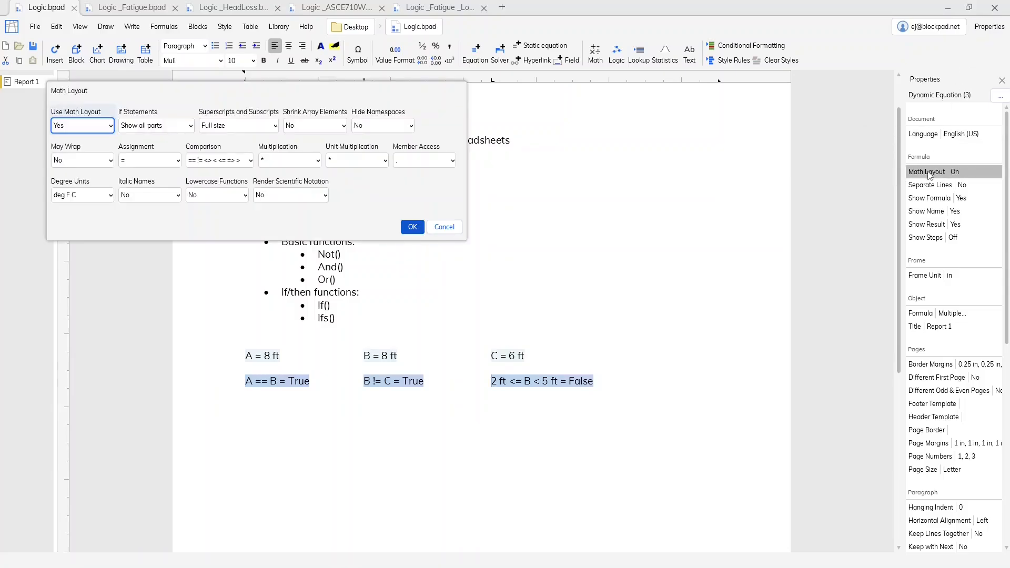
pyautogui.click(235, 160)
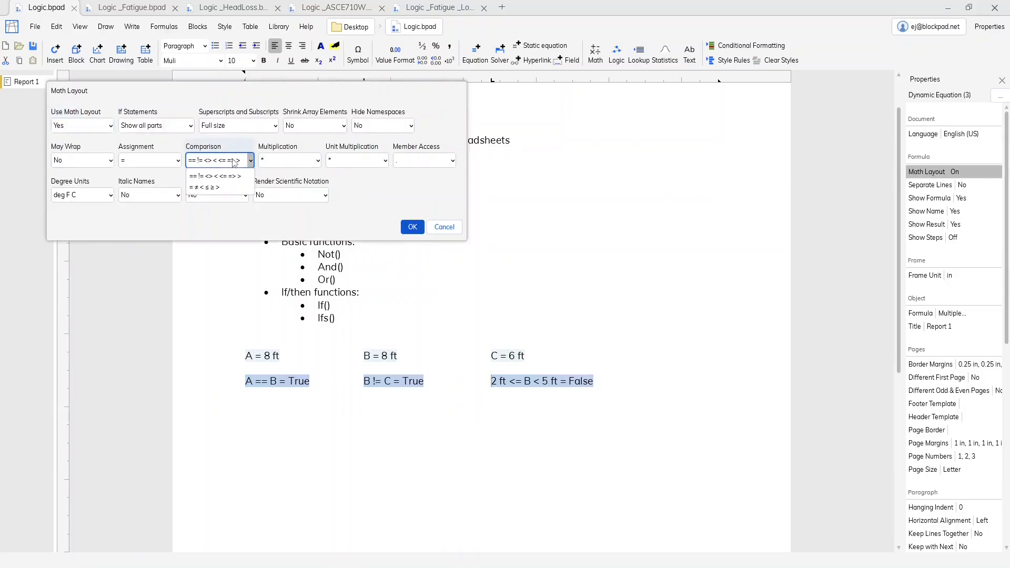
pyautogui.click(232, 188)
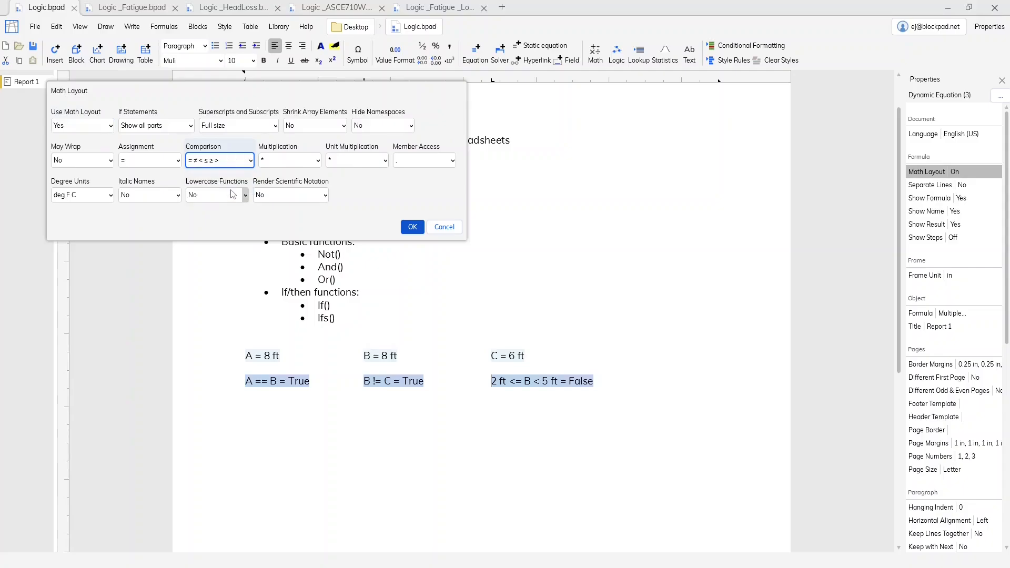
pyautogui.click(407, 228)
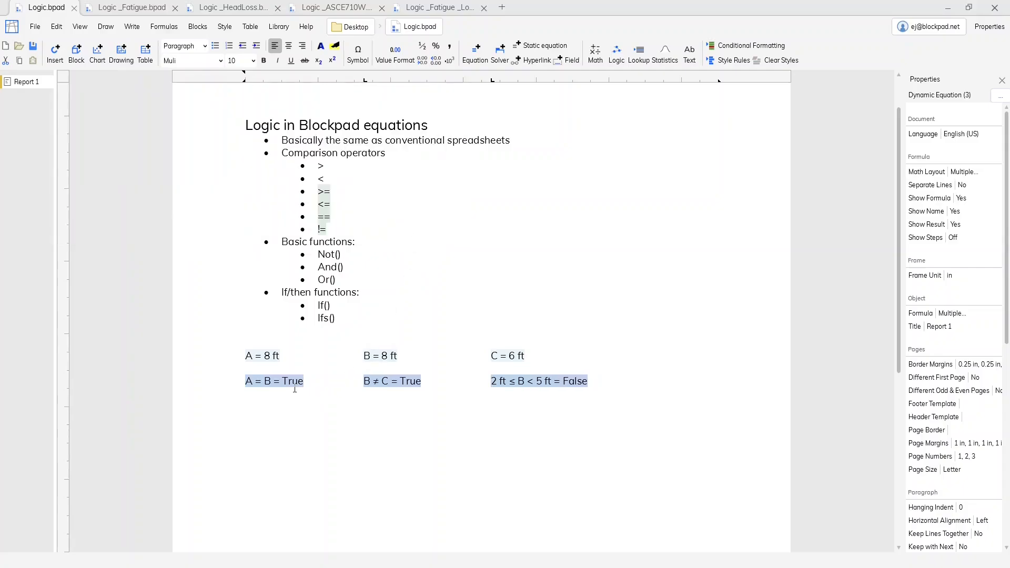
pyautogui.click(624, 381)
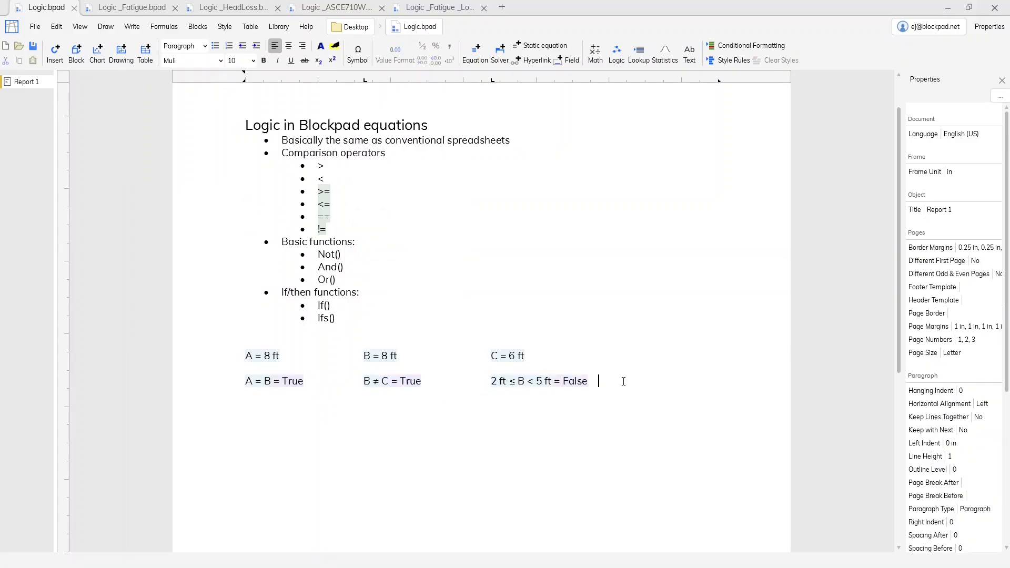
# - Inspect the underlying formula of the 2 ft to 5 ft range check on B, leaving it unedited
pyautogui.click(552, 385)
pyautogui.click(532, 396)
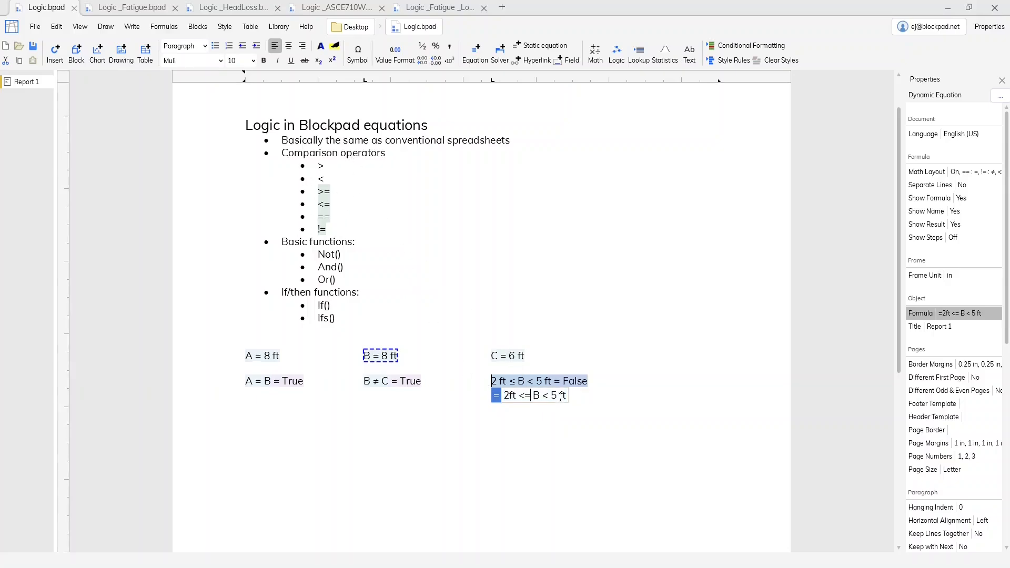
pyautogui.press('Return')
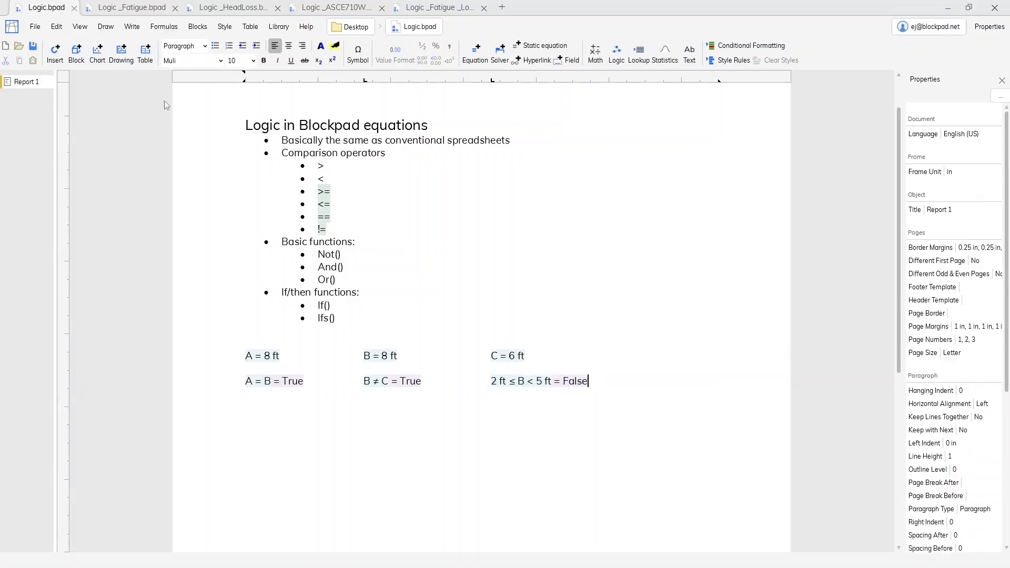
# - In the Logic _Fatigue.bpad document, inspect the If formula that decides whether fatigue or yield governs
pyautogui.click(140, 7)
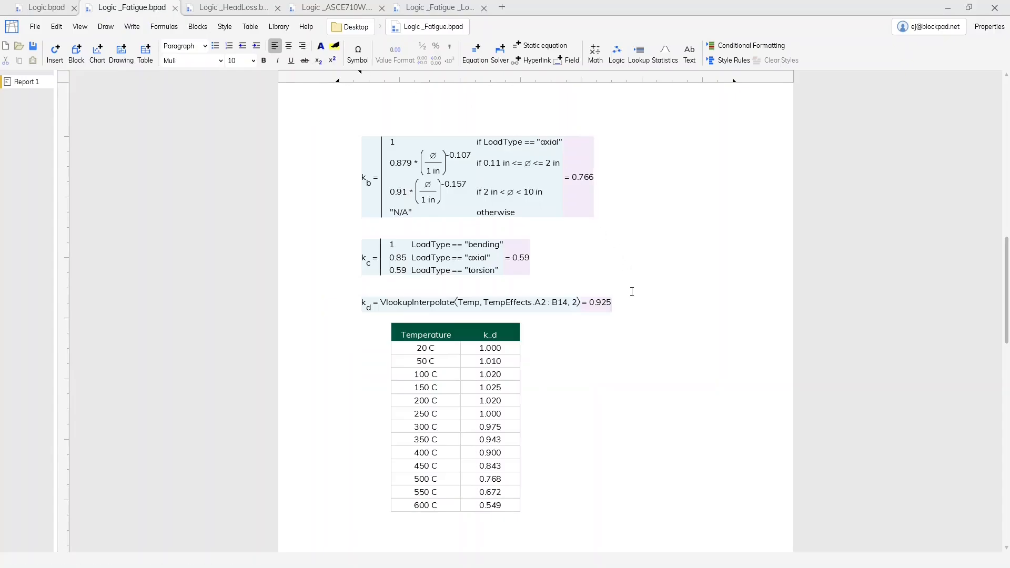
pyautogui.scroll(-20, 631, 289)
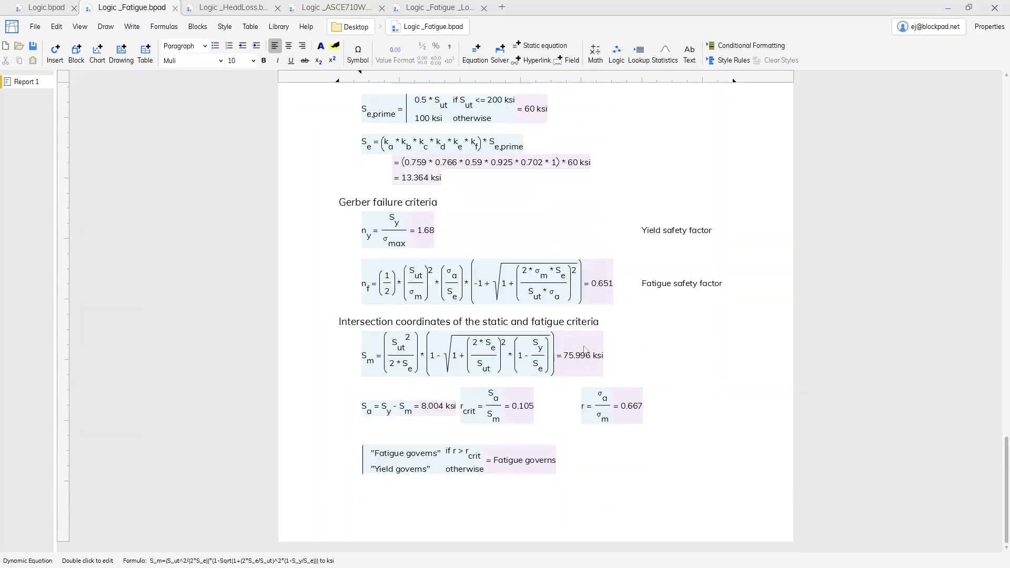
pyautogui.click(513, 469)
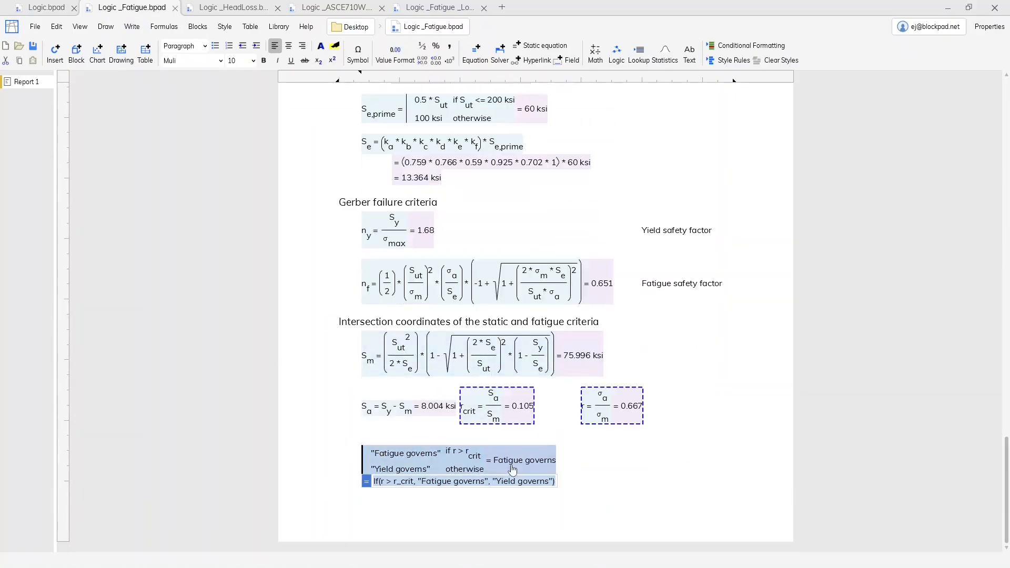
pyautogui.click(412, 482)
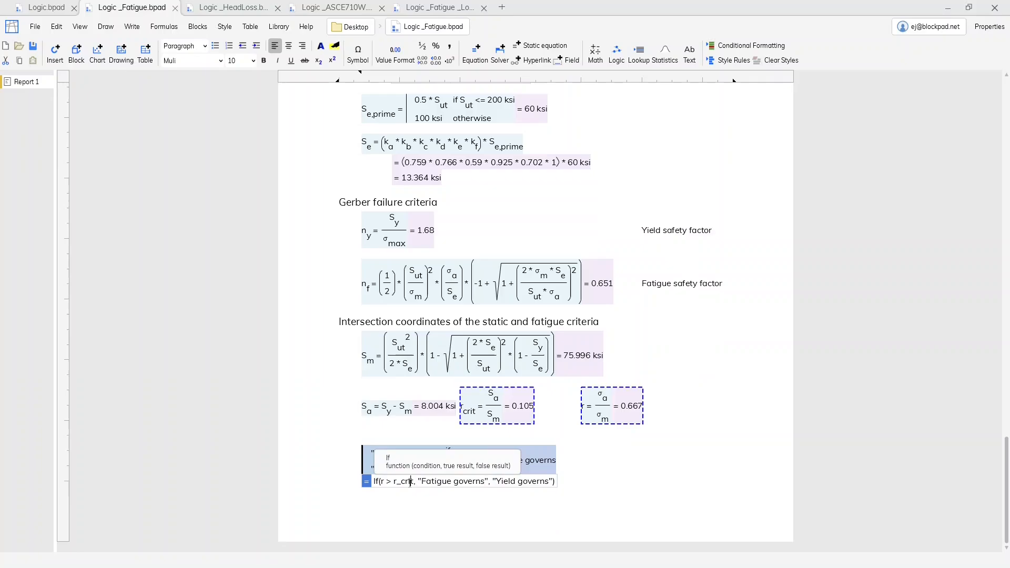
pyautogui.click(557, 481)
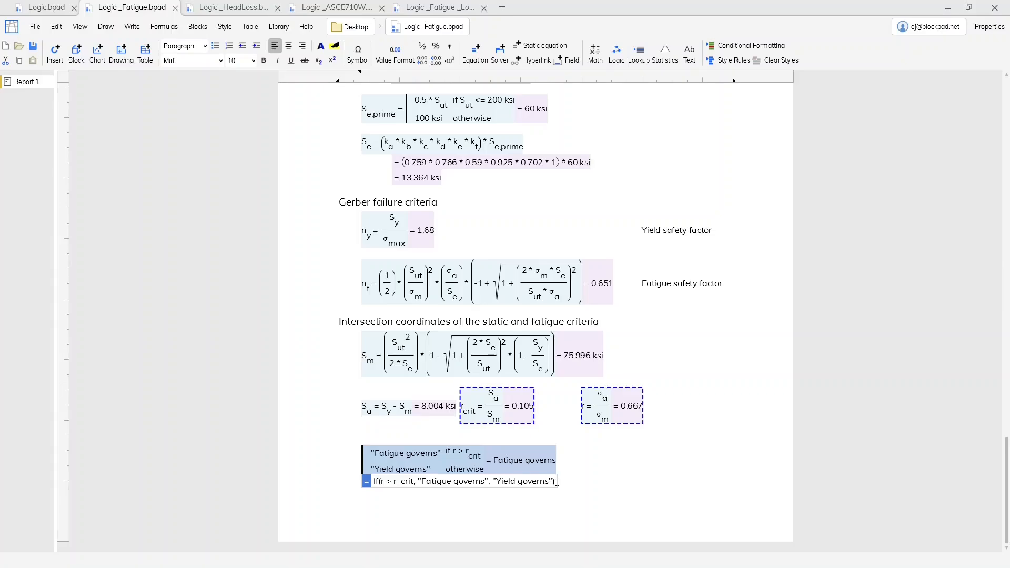
pyautogui.press('Return')
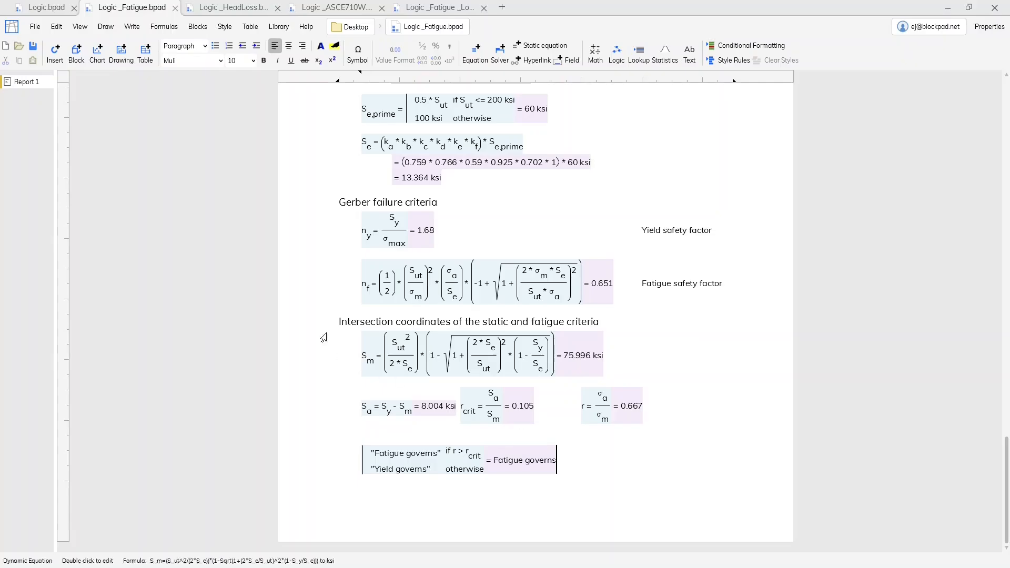
# - In the Logic _HeadLoss.bpad document, examine the nested If formula behind the FlowType equation
pyautogui.click(225, 8)
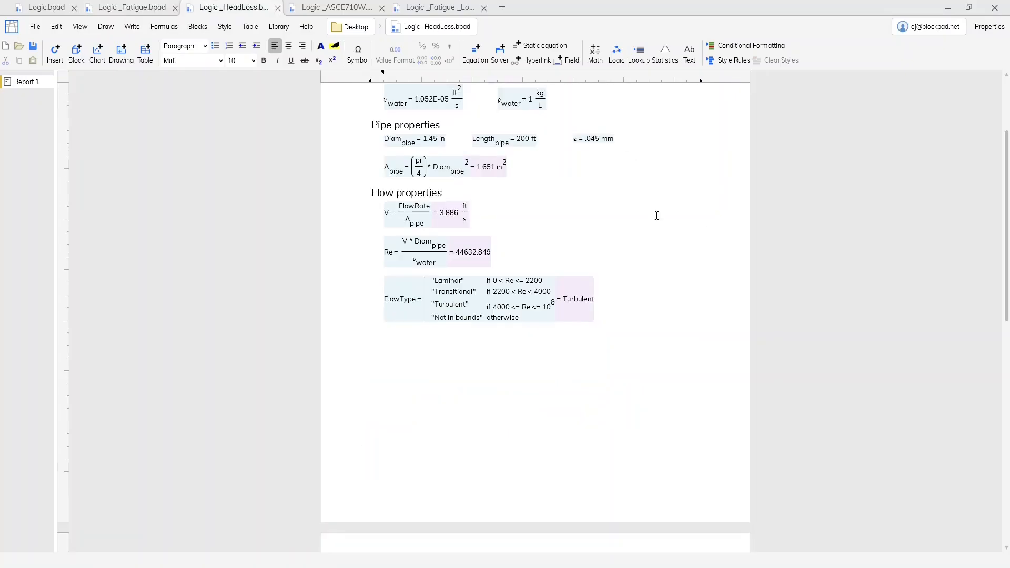
pyautogui.doubleClick(571, 300)
pyautogui.click(582, 328)
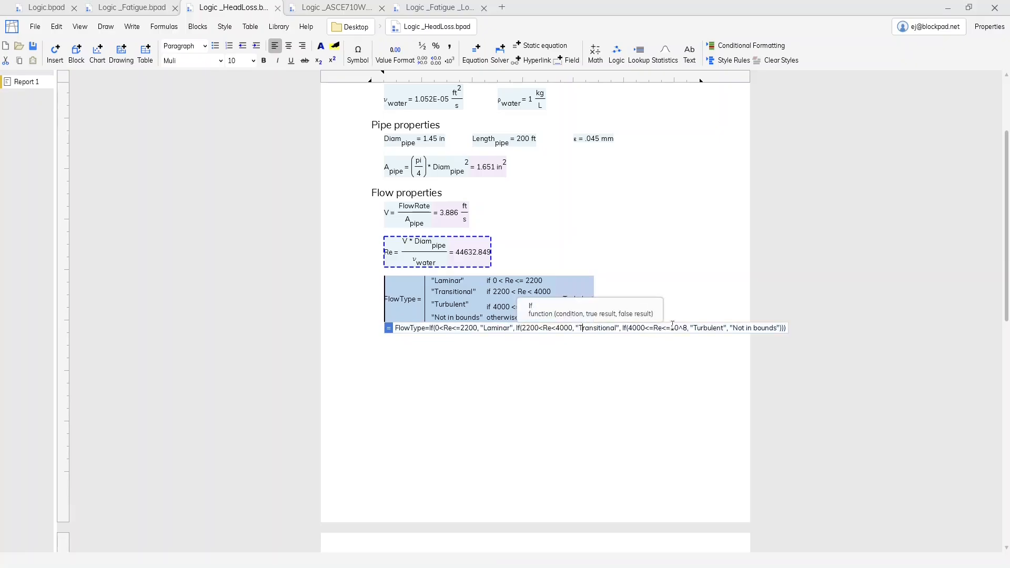
pyautogui.click(787, 328)
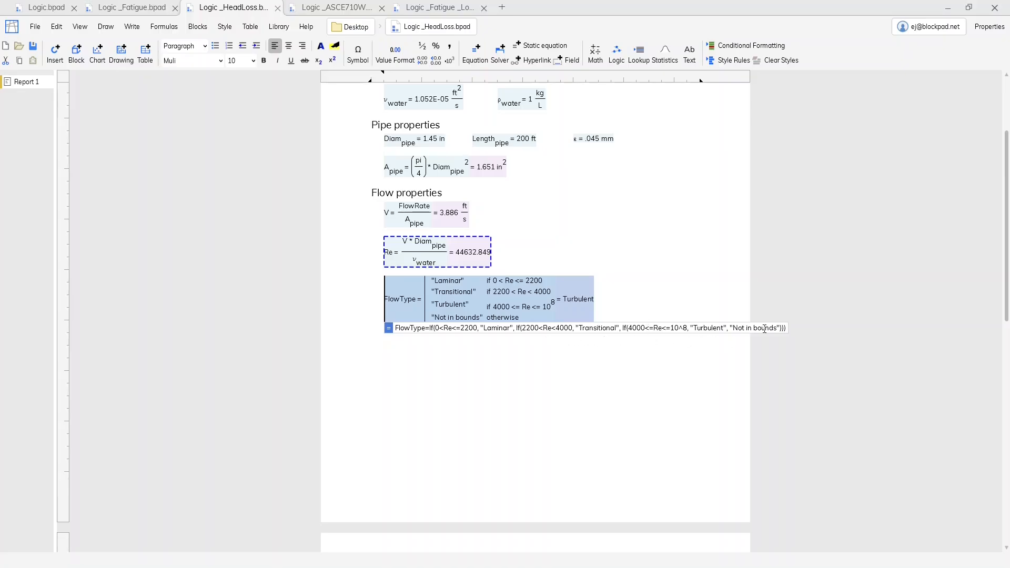
pyautogui.press('Return')
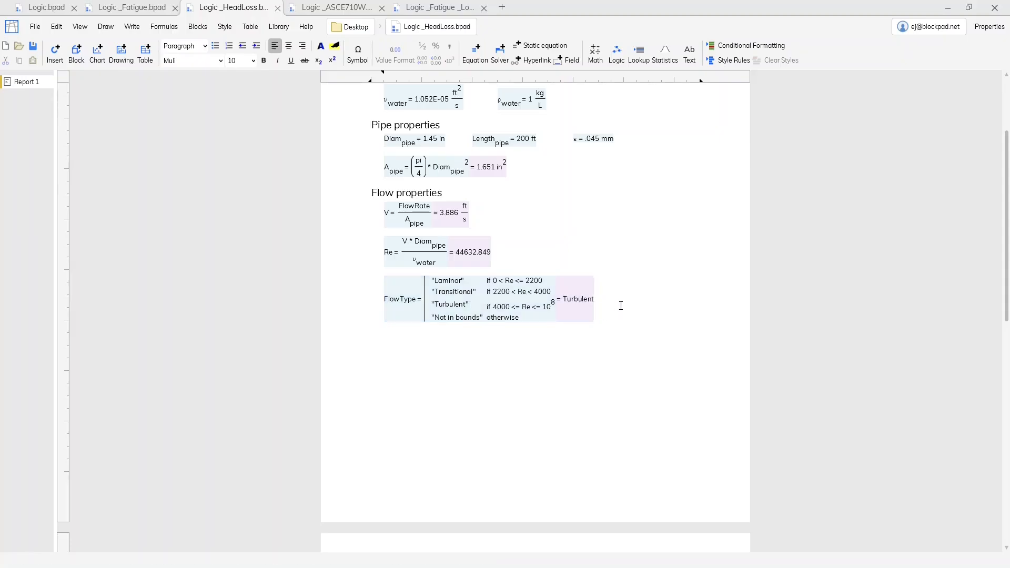
# - Return to Logic _Fatigue.bpad and open the k_b equation in the Visual Editor, ready for editing its formula text
pyautogui.click(131, 7)
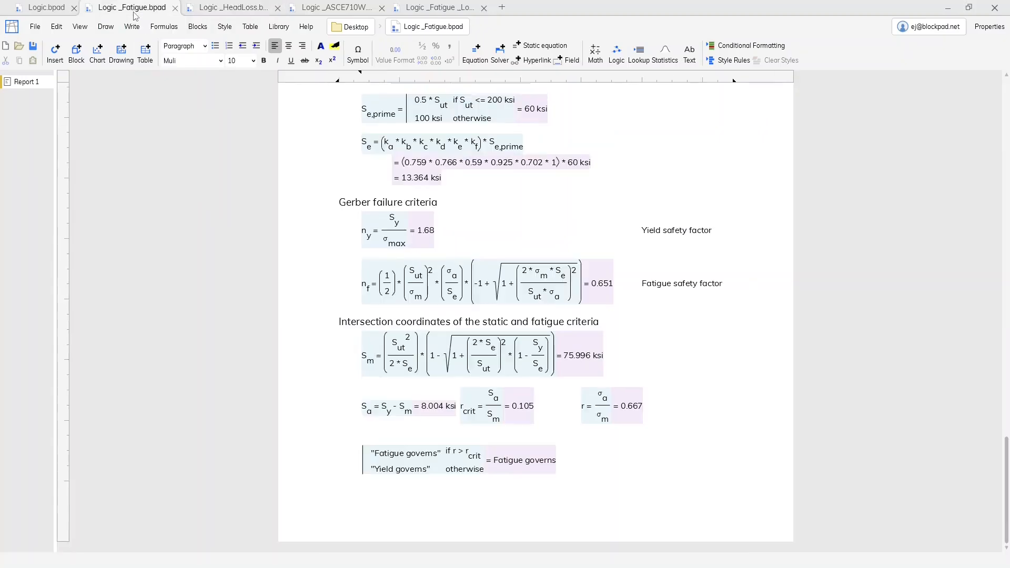
pyautogui.scroll(10, 570, 270)
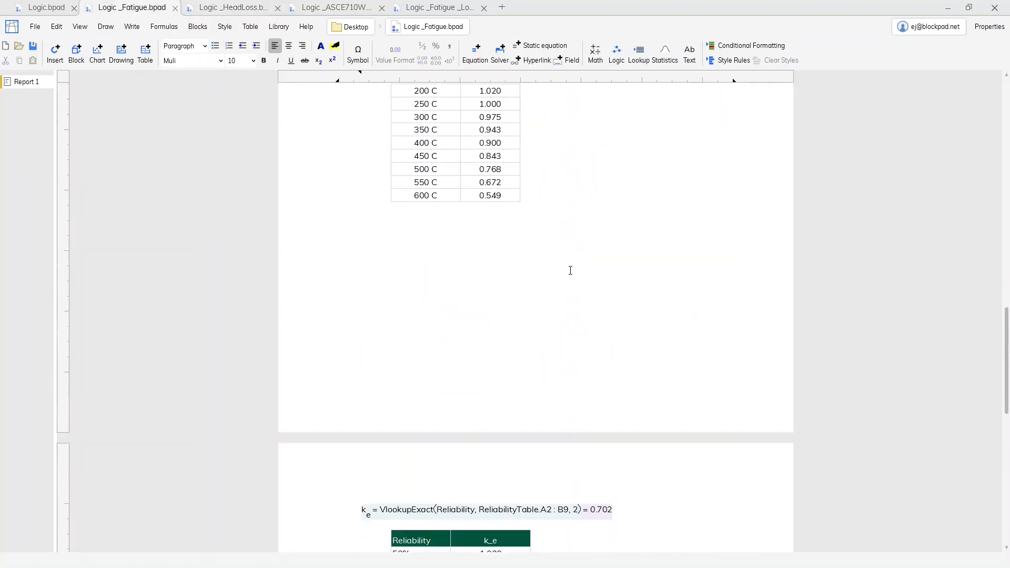
pyautogui.scroll(4, 571, 270)
pyautogui.scroll(1, 571, 271)
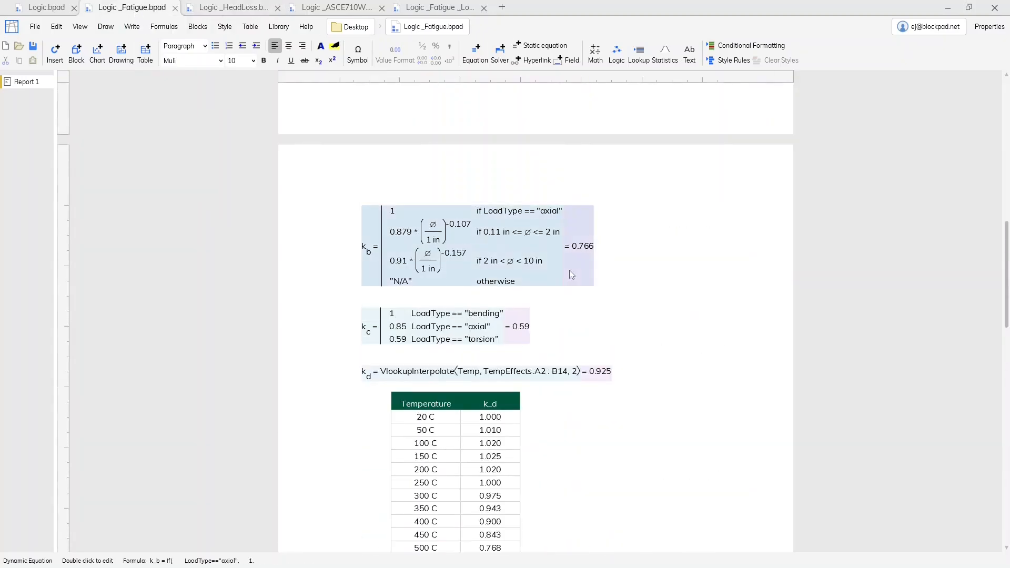
pyautogui.click(603, 253)
pyautogui.rightClick(465, 232)
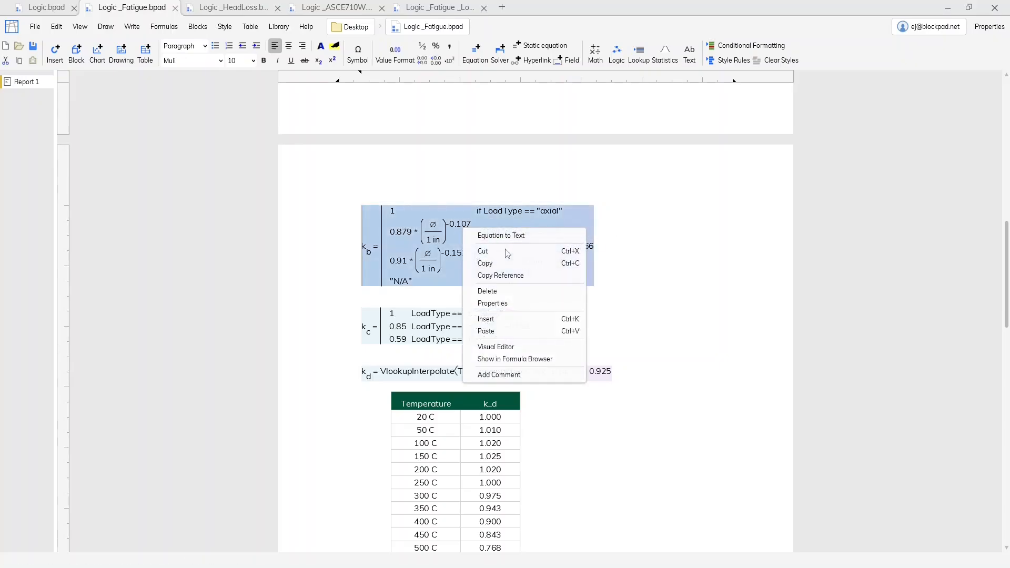
pyautogui.click(541, 347)
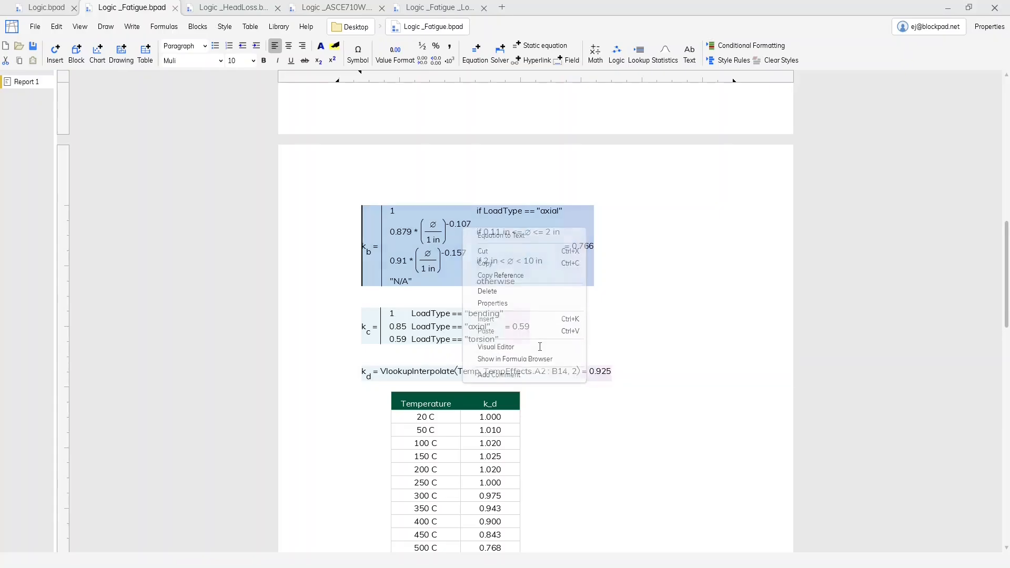
pyautogui.moveTo(350, 93); pyautogui.dragTo(592, 143)
pyautogui.click(427, 289)
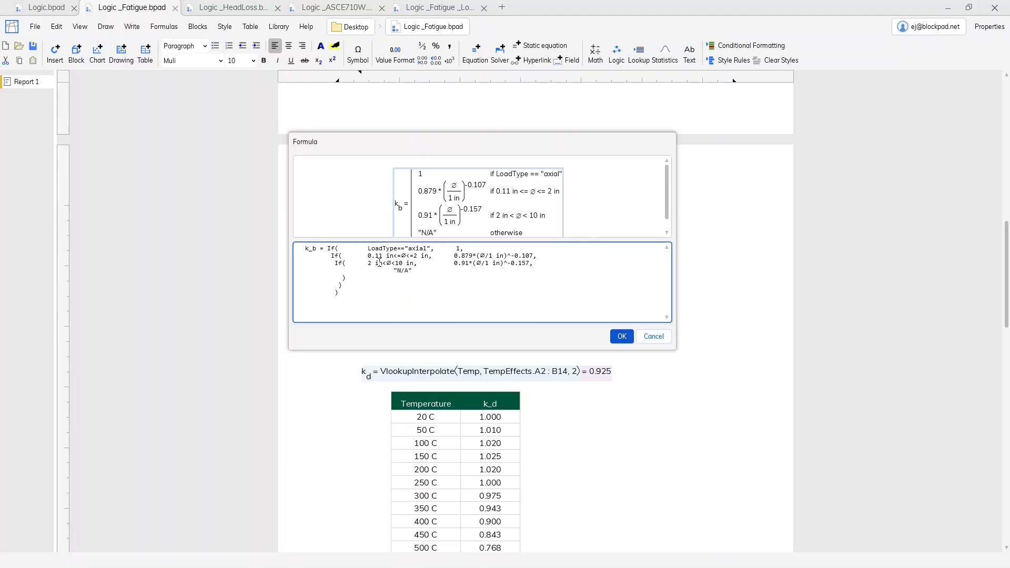
# - Try shifting the third If line of the k_b formula by one space, and remove that space again
pyautogui.click(339, 261)
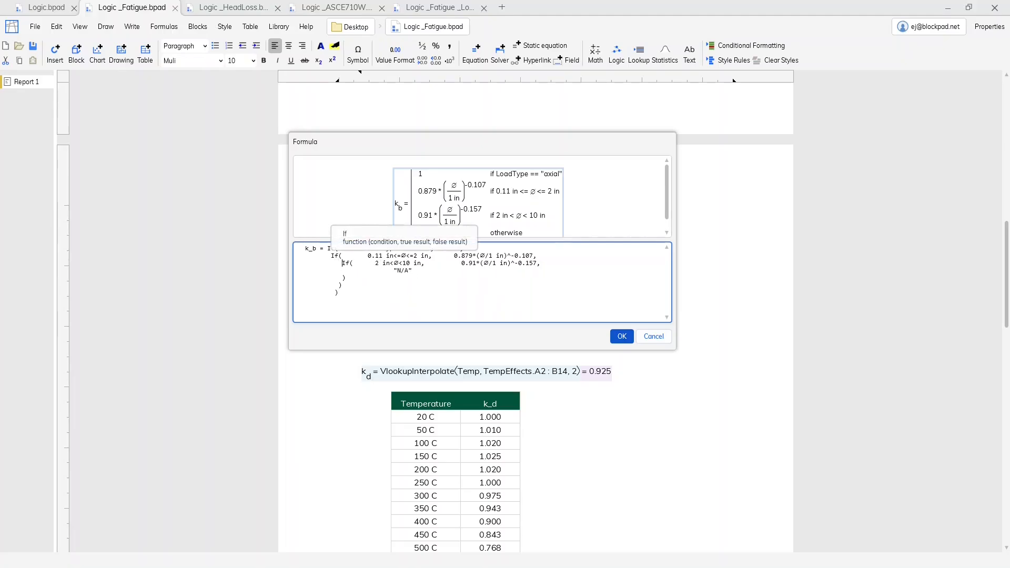
pyautogui.press('BackSpace')
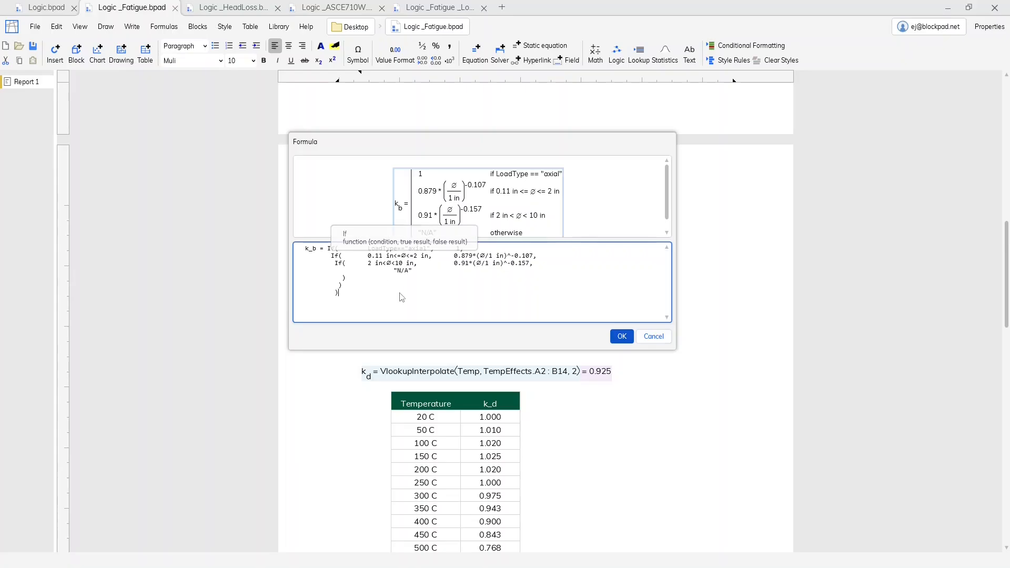
pyautogui.click(476, 292)
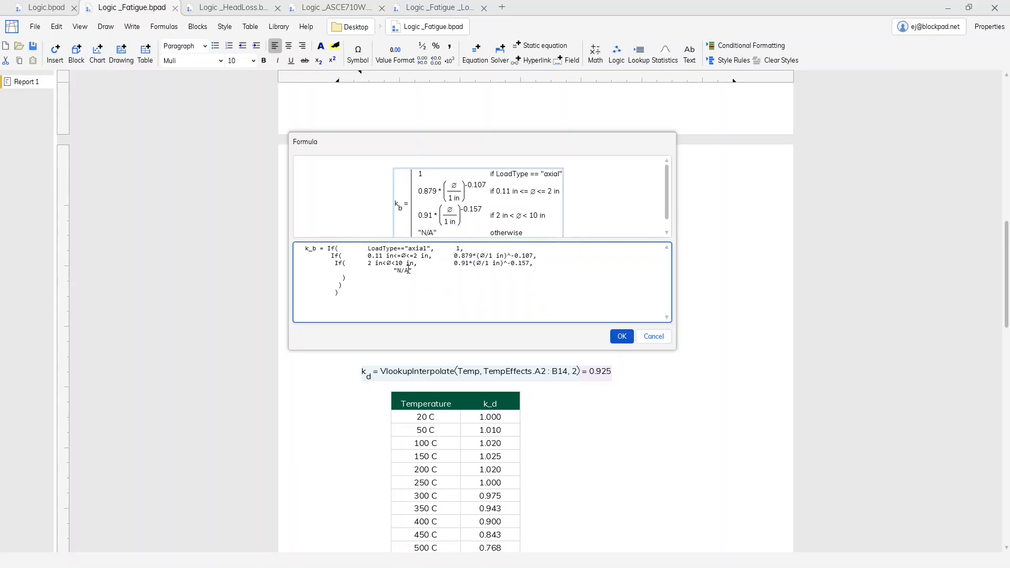
# - Replace the "N/A" fallback result in the k_b formula with "Not Applicable"
pyautogui.click(411, 270)
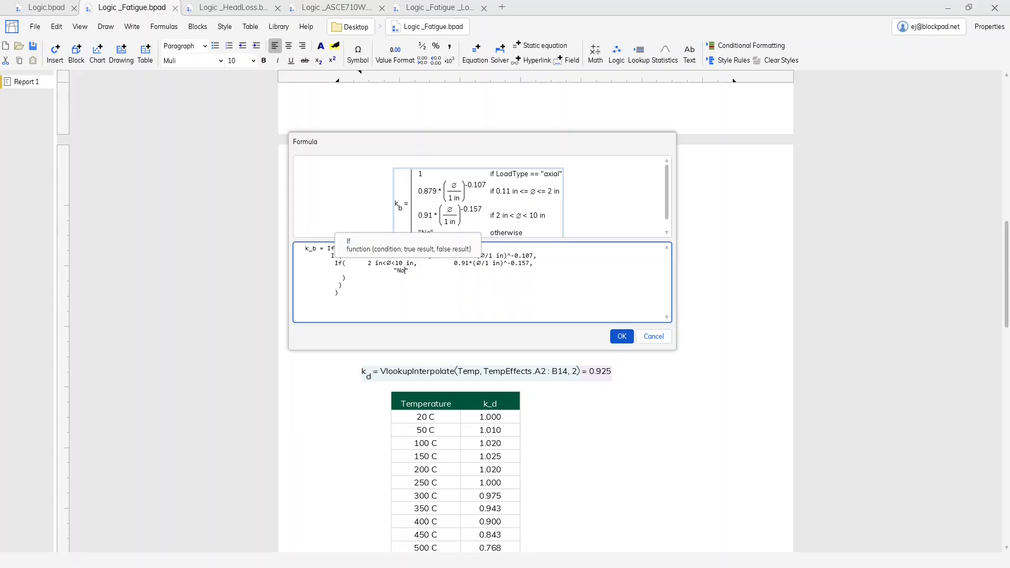
pyautogui.write('Not Applicable')
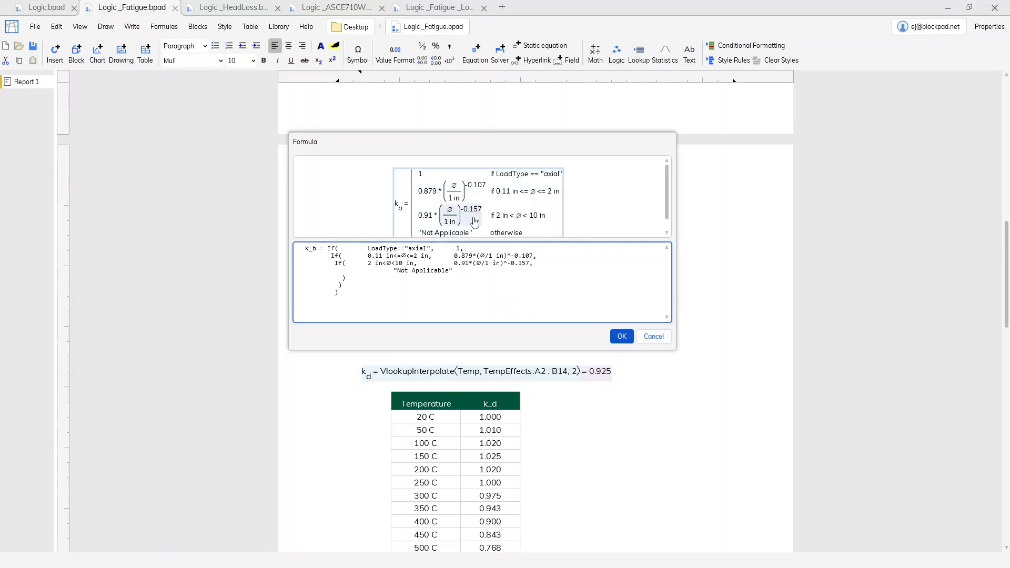
# - Inspect individual parts of the rendered k_b formula, including the -0.157 power term and the 0.11 in to 2 in diameter condition
pyautogui.click(475, 222)
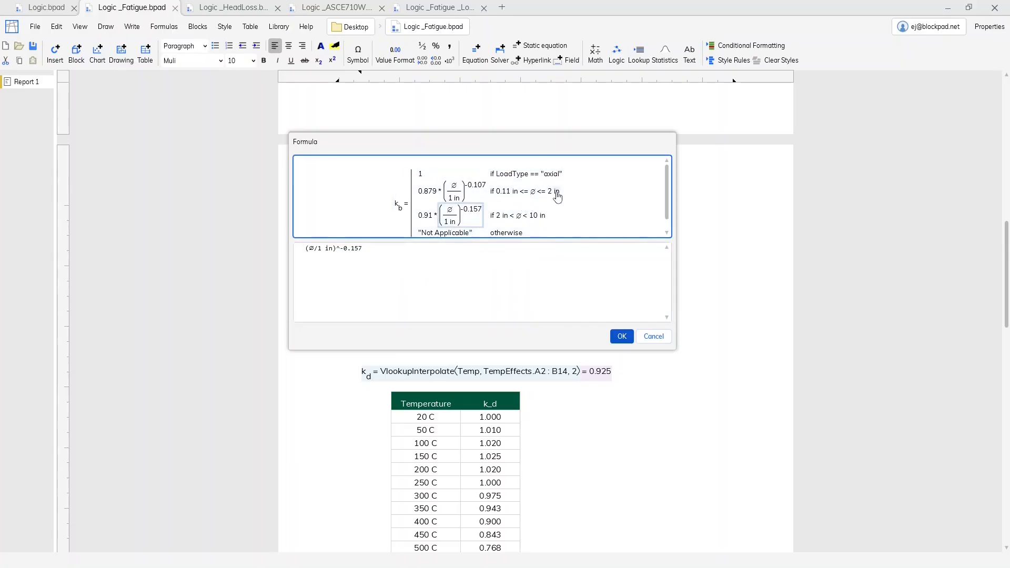
pyautogui.click(549, 196)
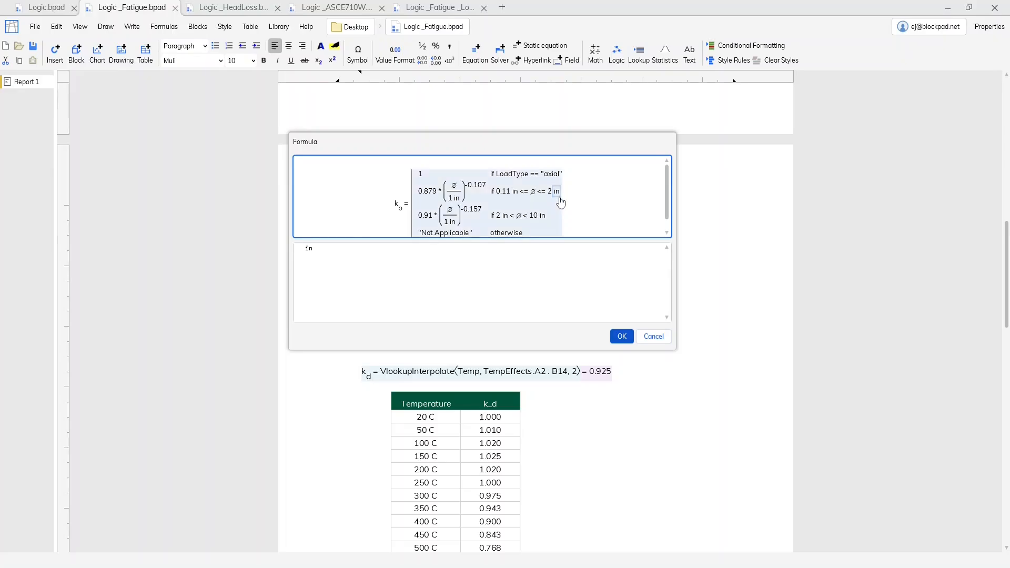
pyautogui.click(549, 194)
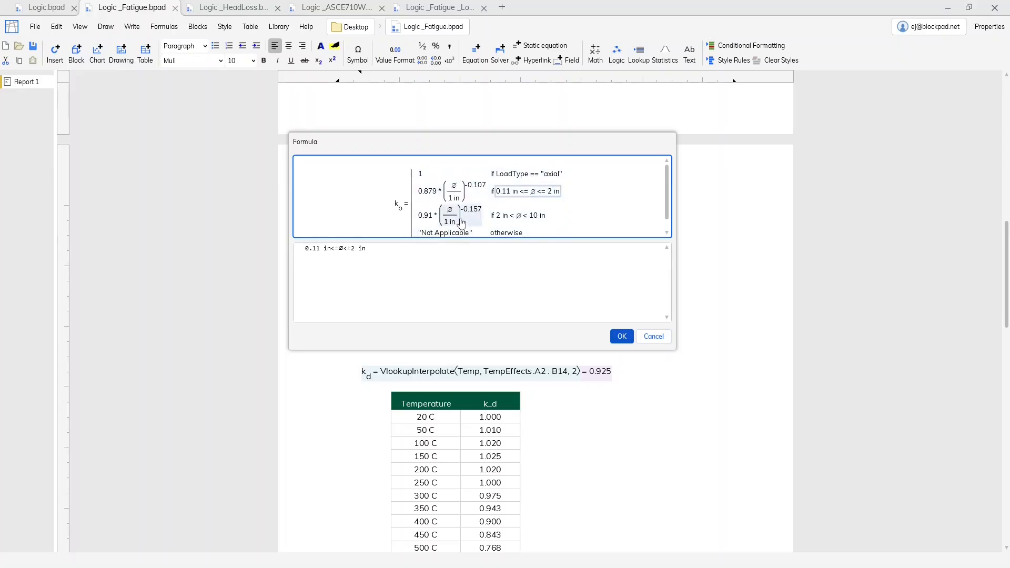
# - Replace the k_b formula's "Not Applicable" fallback text with "Out of diameter range" and apply the edited formula
pyautogui.click(454, 235)
pyautogui.click(360, 250)
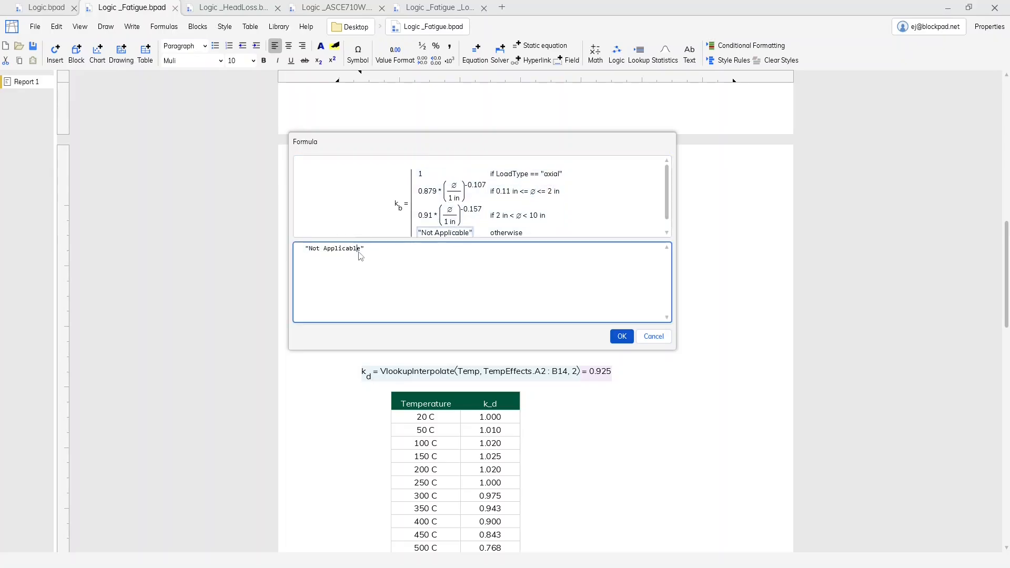
pyautogui.press('BackSpace')
pyautogui.press('BackSpace')
pyautogui.press('BackSpace')
pyautogui.press('BackSpace')
pyautogui.press('BackSpace')
pyautogui.press('BackSpace')
pyautogui.press('BackSpace')
pyautogui.press('BackSpace')
pyautogui.press('BackSpace')
pyautogui.press('BackSpace')
pyautogui.press('BackSpace')
pyautogui.press('BackSpace')
pyautogui.press('BackSpace')
pyautogui.write('Out of diameter ran')
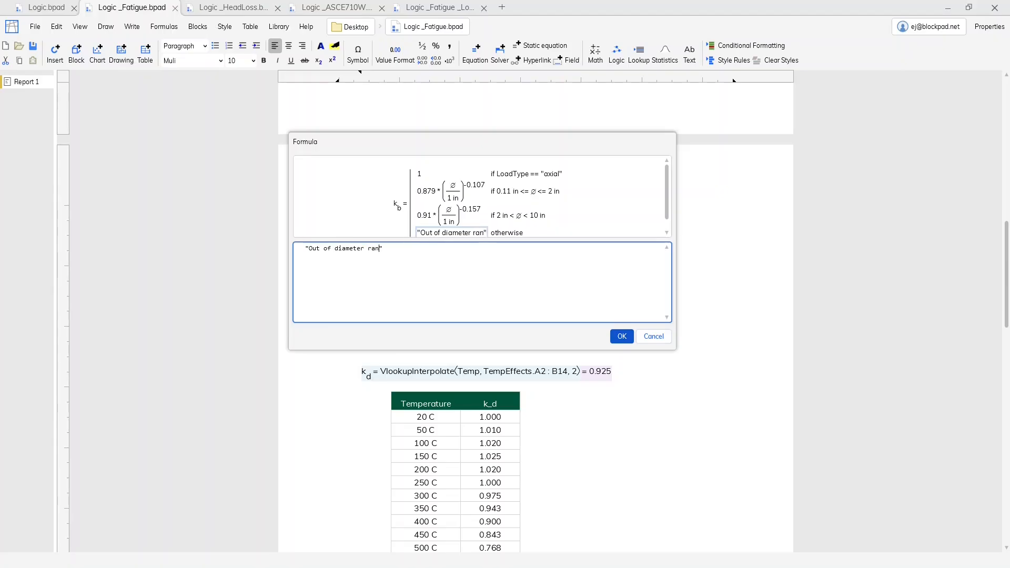
pyautogui.write('ge')
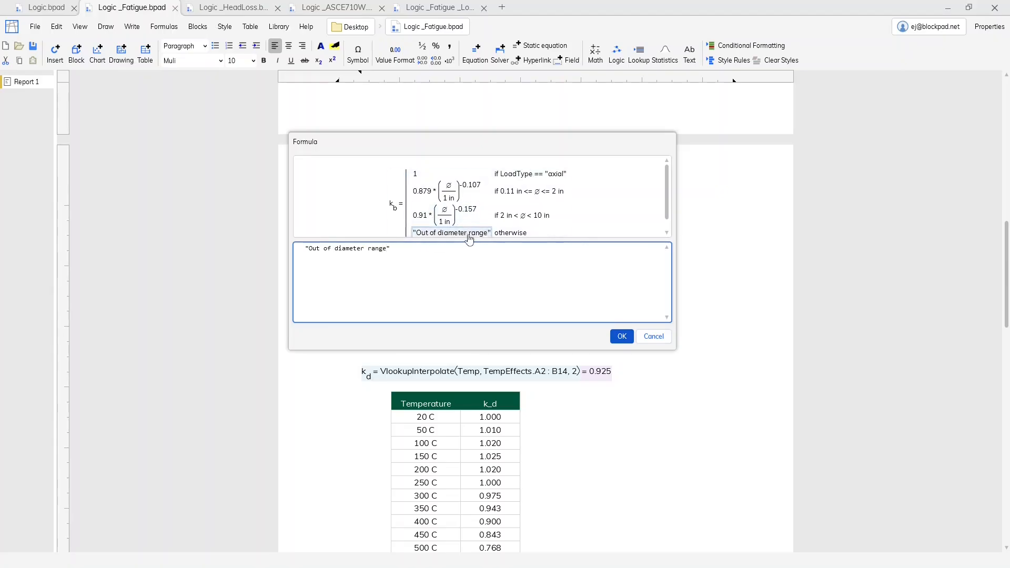
pyautogui.click(622, 342)
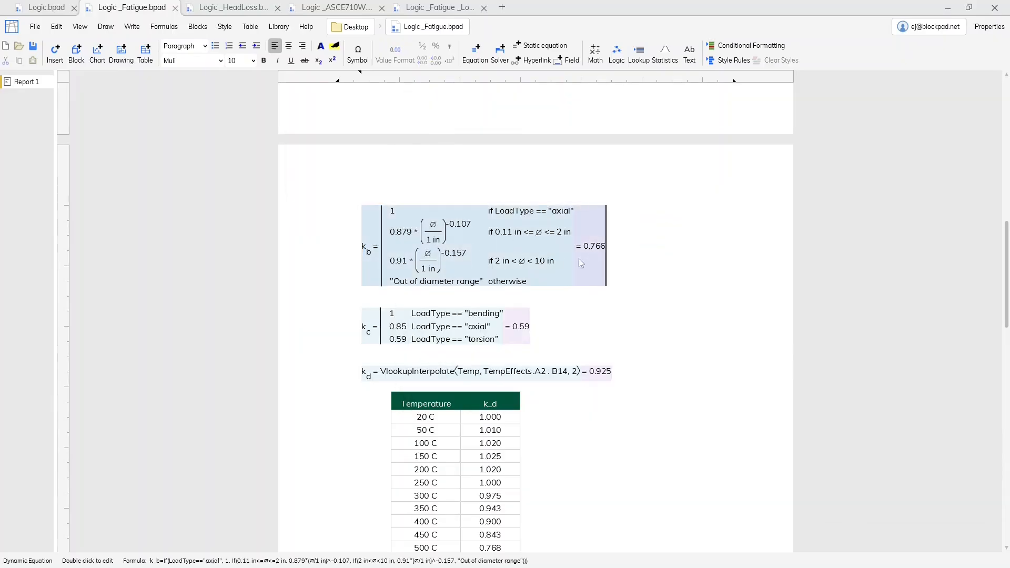
pyautogui.click(627, 242)
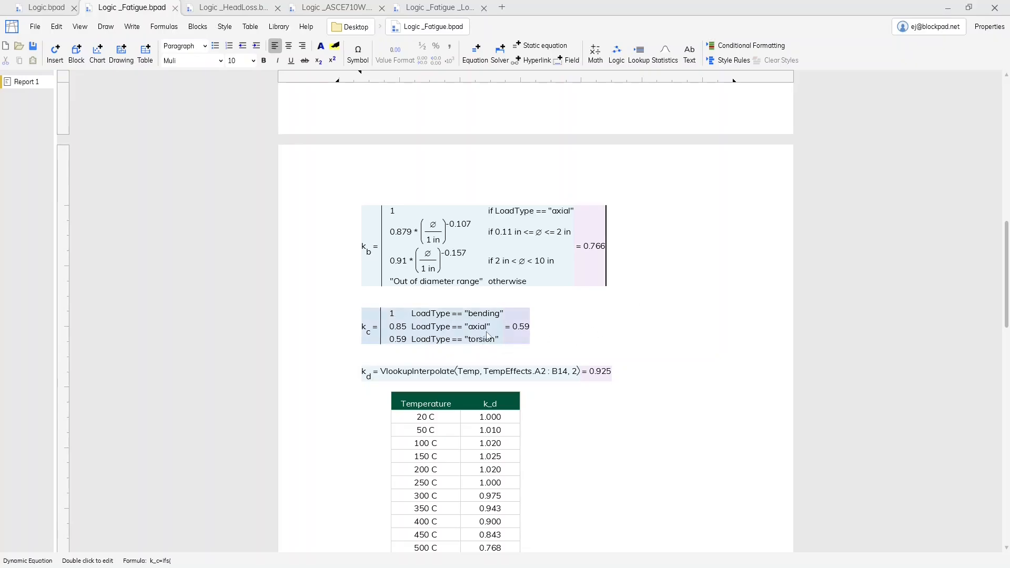
# - Examine the Ifs formula behind the k_c equation without changing it
pyautogui.doubleClick(487, 335)
pyautogui.click(437, 392)
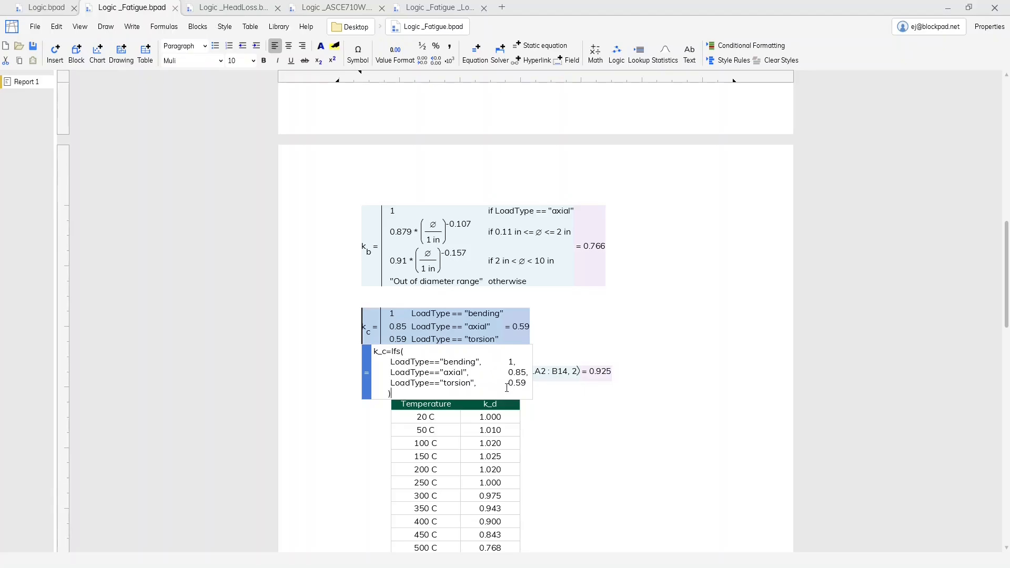
pyautogui.click(568, 336)
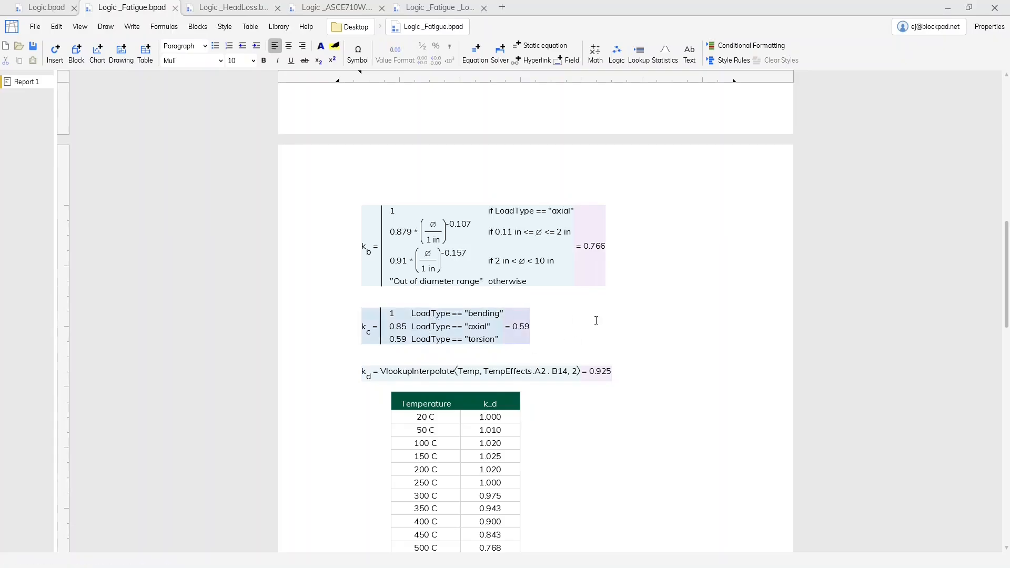
# - Try axial as the LoadType input under Loading and conditions, and set it back to torsion
pyautogui.scroll(10, 596, 320)
pyautogui.scroll(-3, 568, 326)
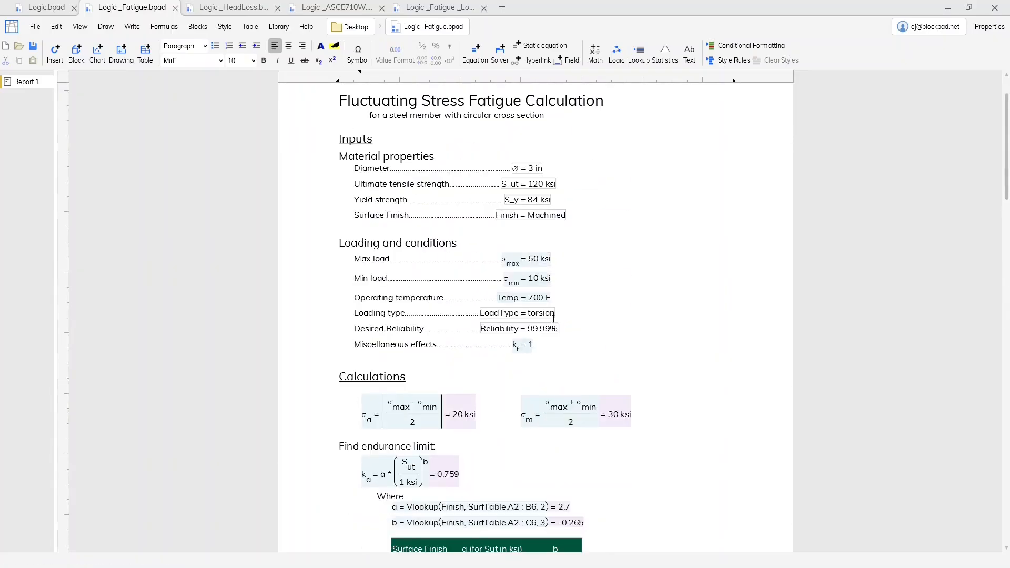
pyautogui.click(532, 313)
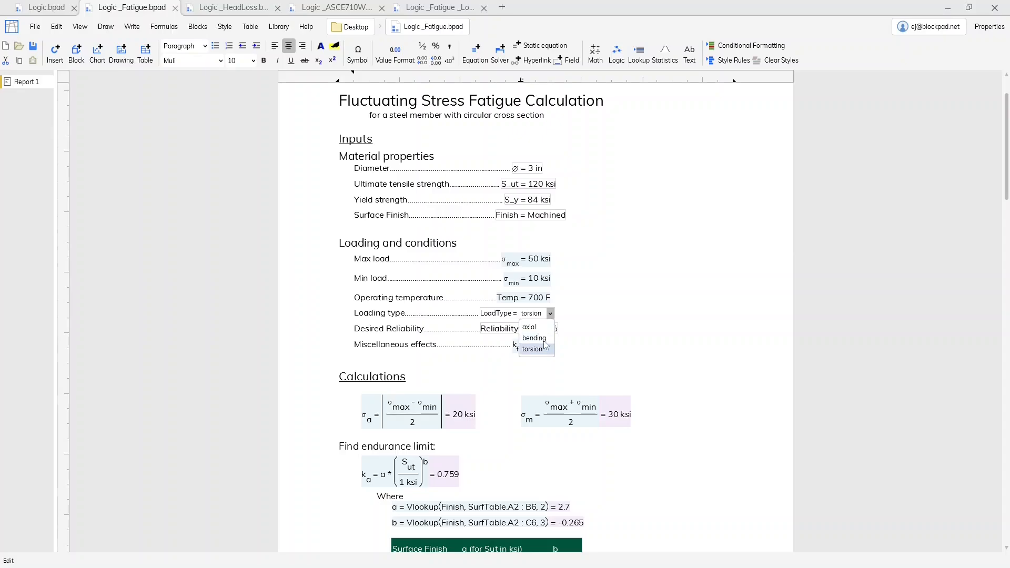
pyautogui.click(546, 331)
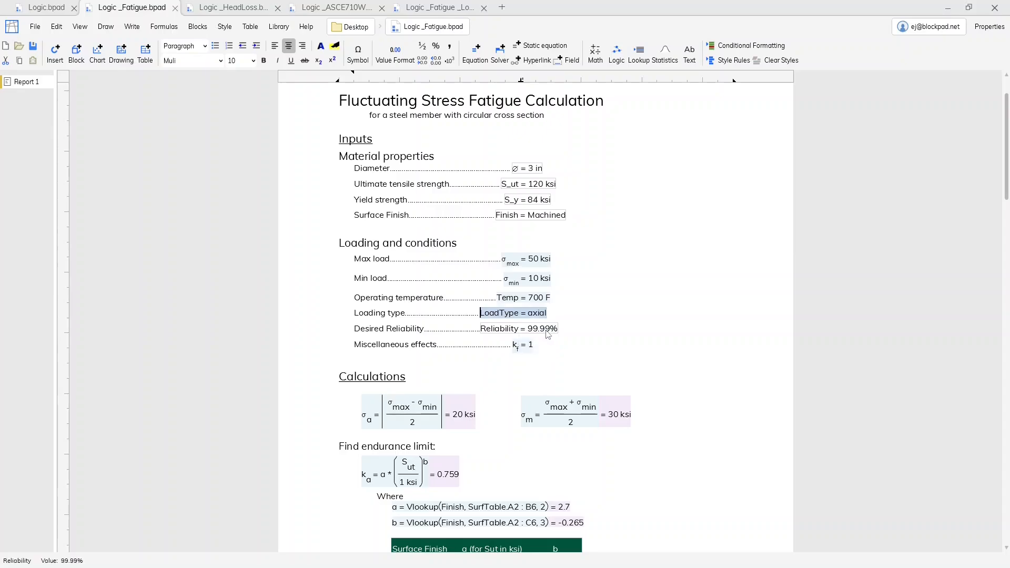
pyautogui.click(563, 314)
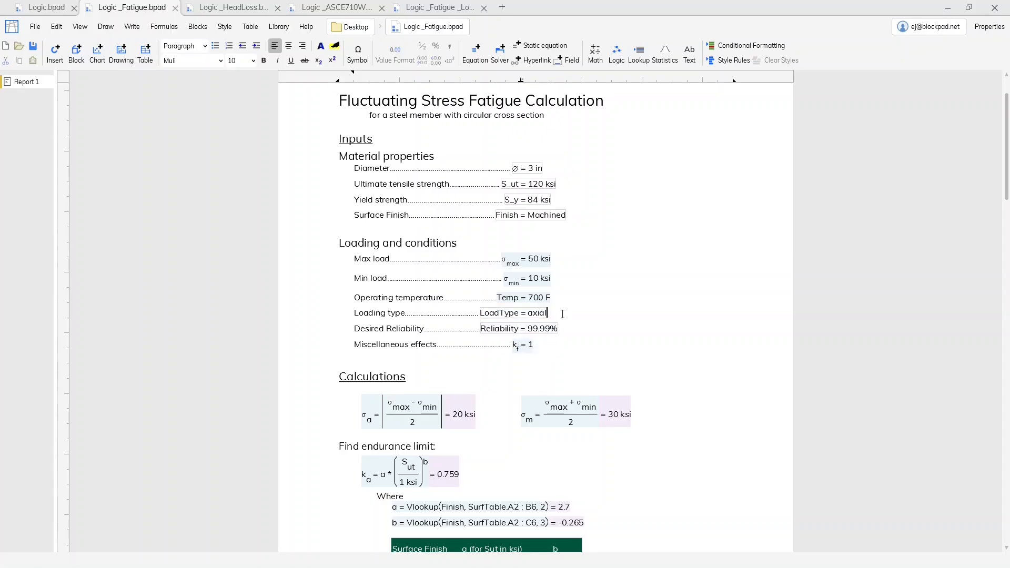
pyautogui.click(526, 313)
pyautogui.click(543, 313)
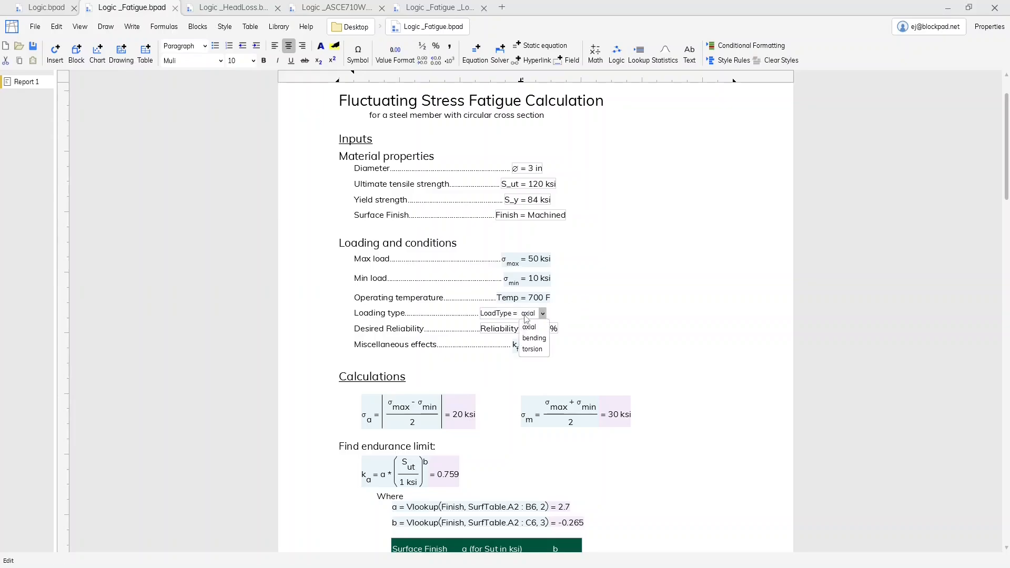
pyautogui.click(540, 349)
pyautogui.click(601, 336)
# - Return to the k_c equation and review its Ifs condition and result pairs for bending, axial and torsion
pyautogui.scroll(-10, 602, 334)
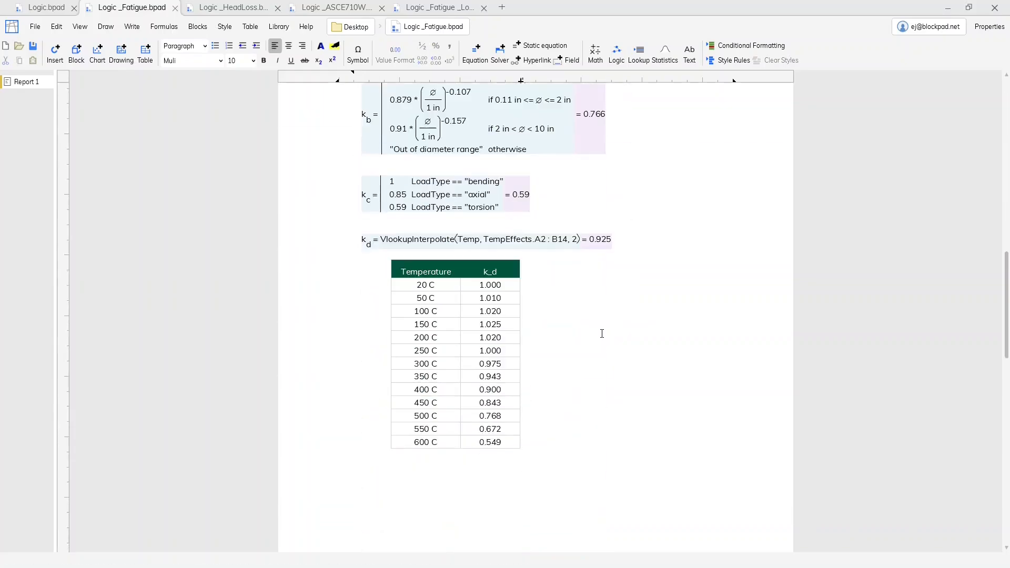
pyautogui.scroll(-12, 602, 334)
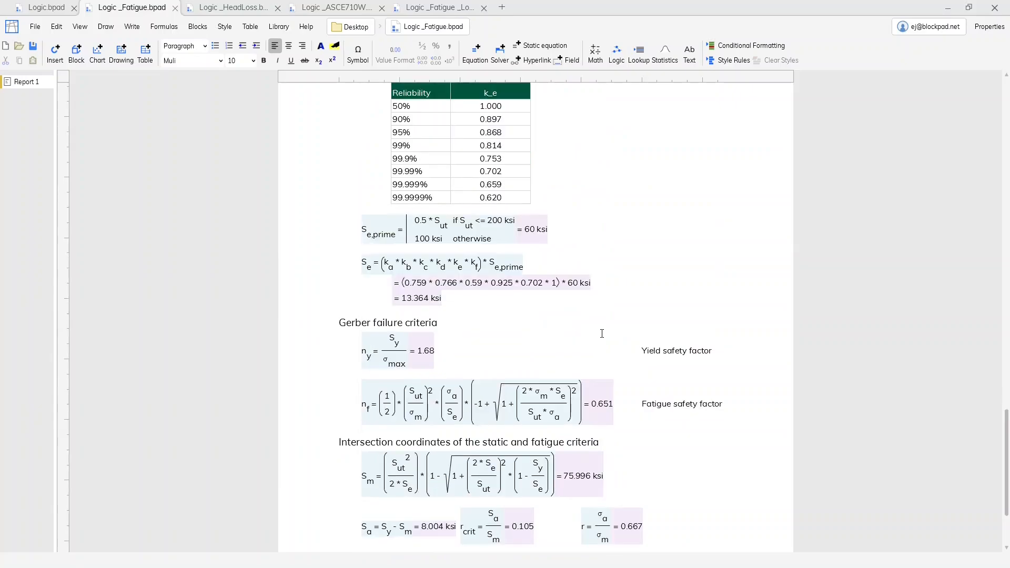
pyautogui.scroll(14, 602, 334)
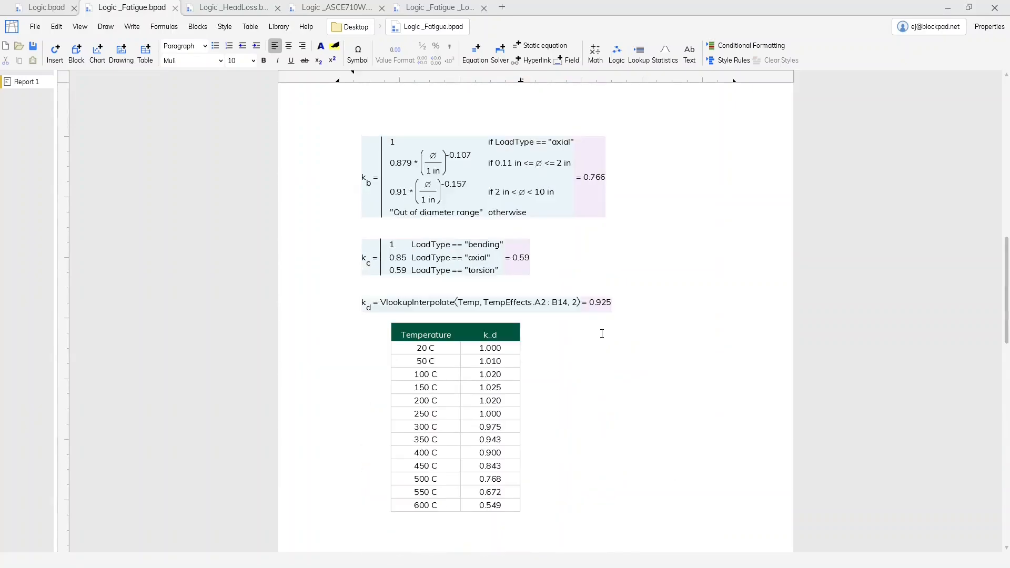
pyautogui.scroll(1, 602, 334)
pyautogui.doubleClick(513, 330)
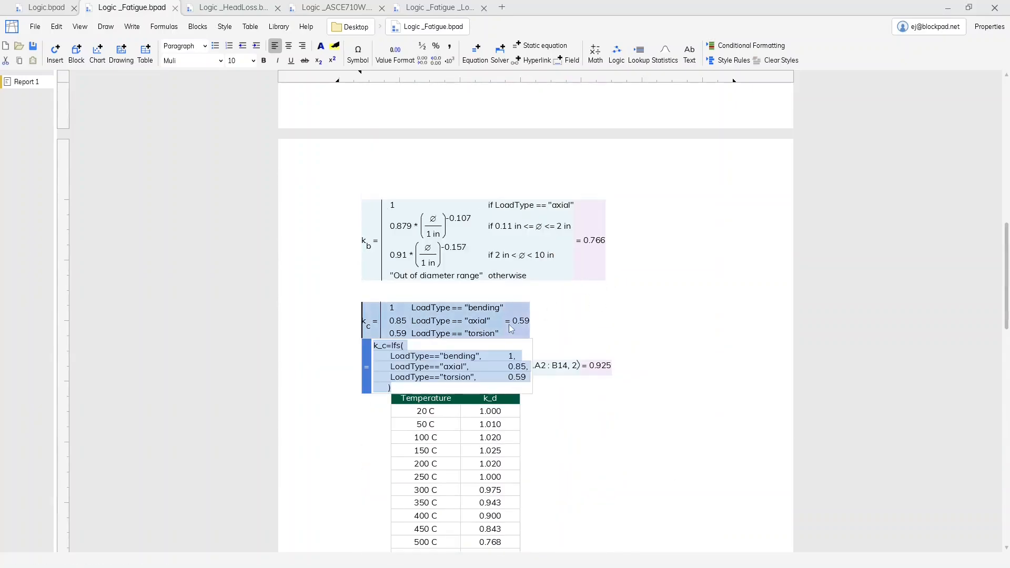
pyautogui.click(457, 389)
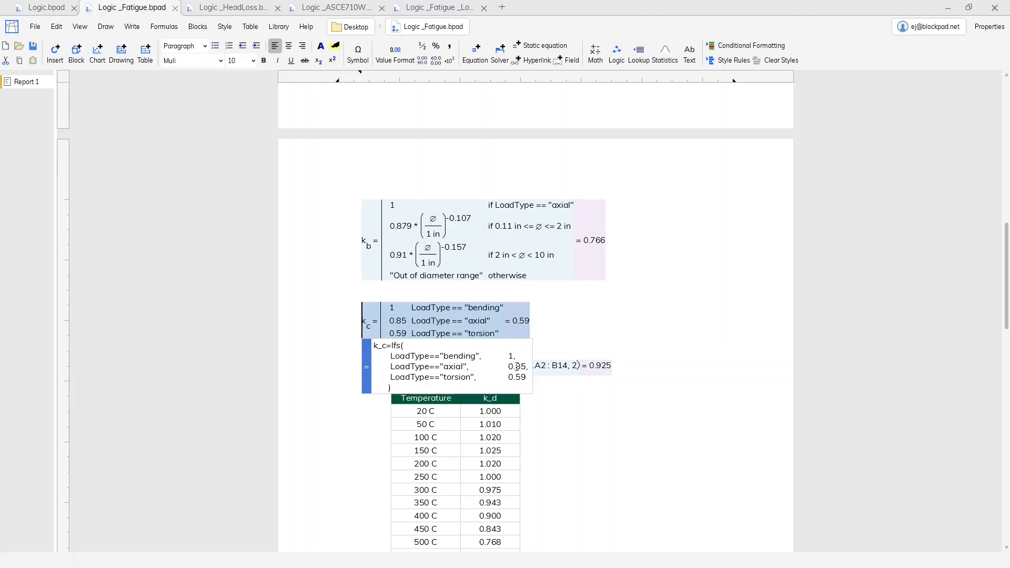
pyautogui.press('Return')
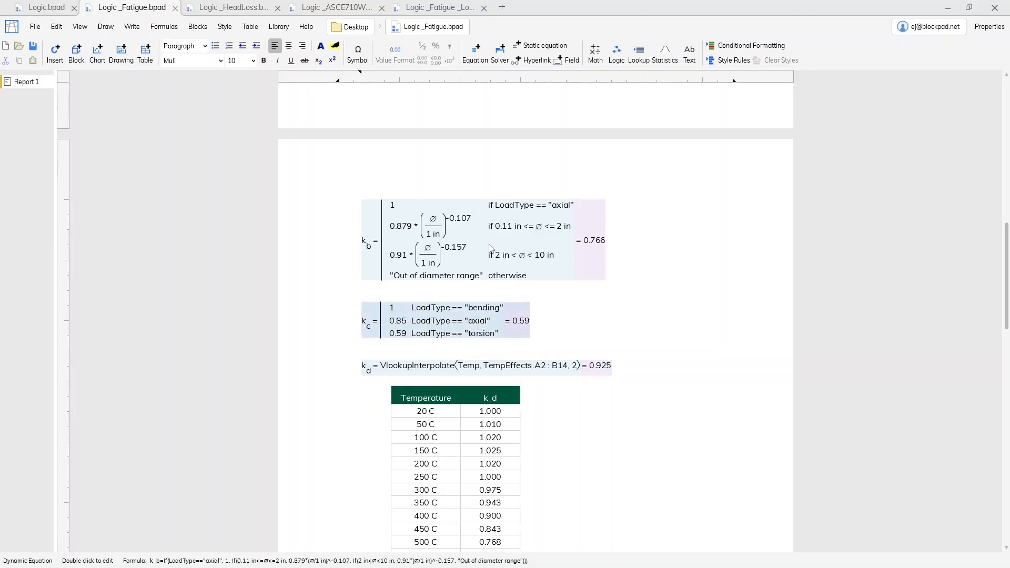
# - View the Logic _Fatigue _Lookup.bpad document, and examine the Ifs formula behind θ in Logic _ASCE710W.bpad
pyautogui.click(434, 7)
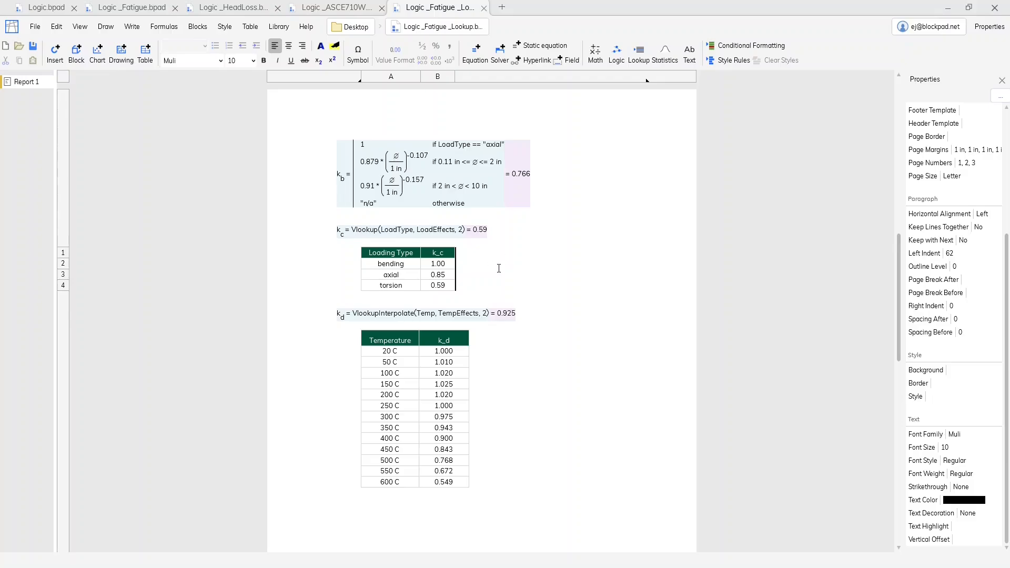
pyautogui.click(326, 9)
pyautogui.click(514, 207)
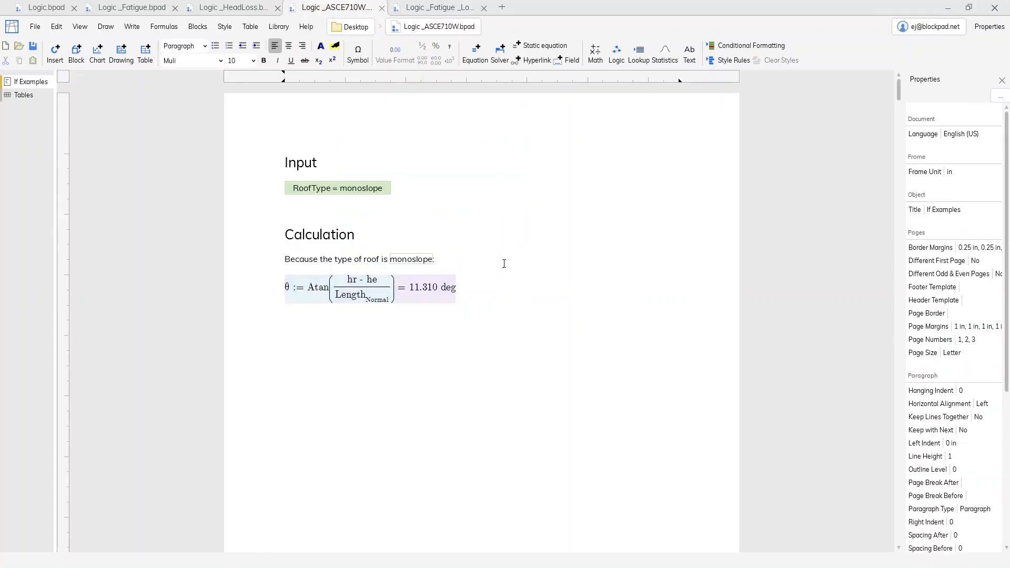
pyautogui.doubleClick(411, 294)
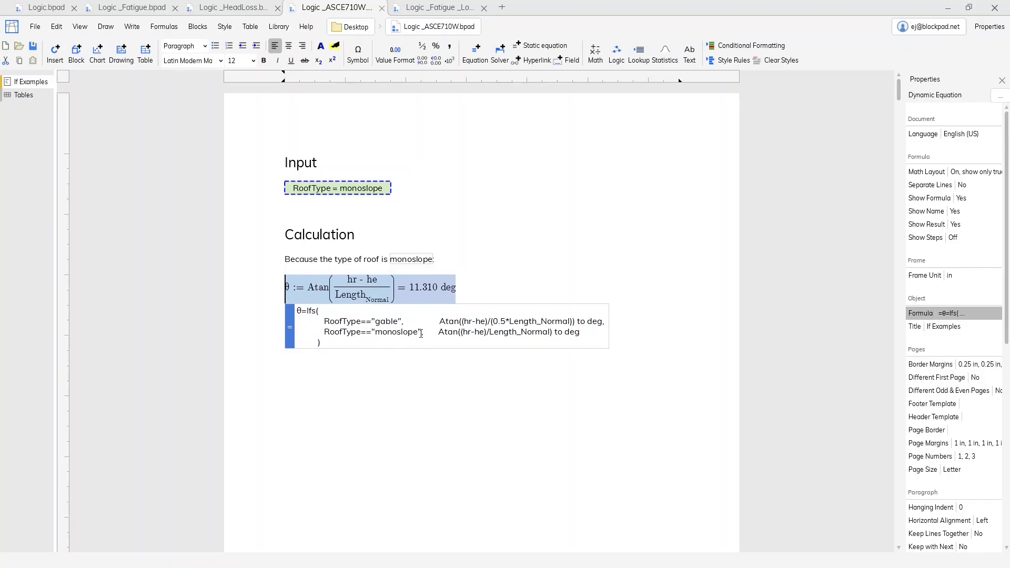
pyautogui.press('Escape')
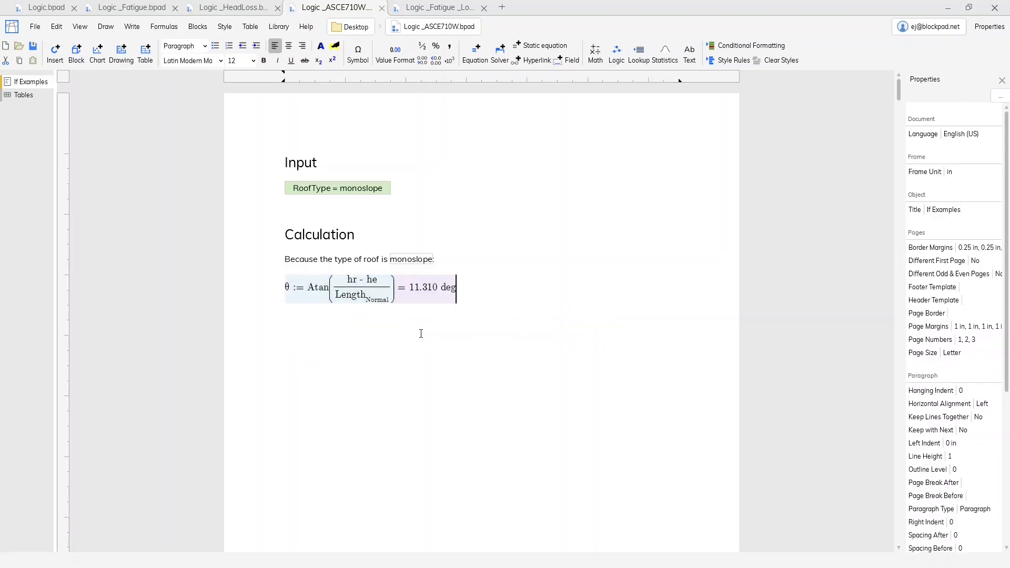
# - Set the If Statements option in the θ equation's Math Layout to "Show all parts"
pyautogui.click(442, 296)
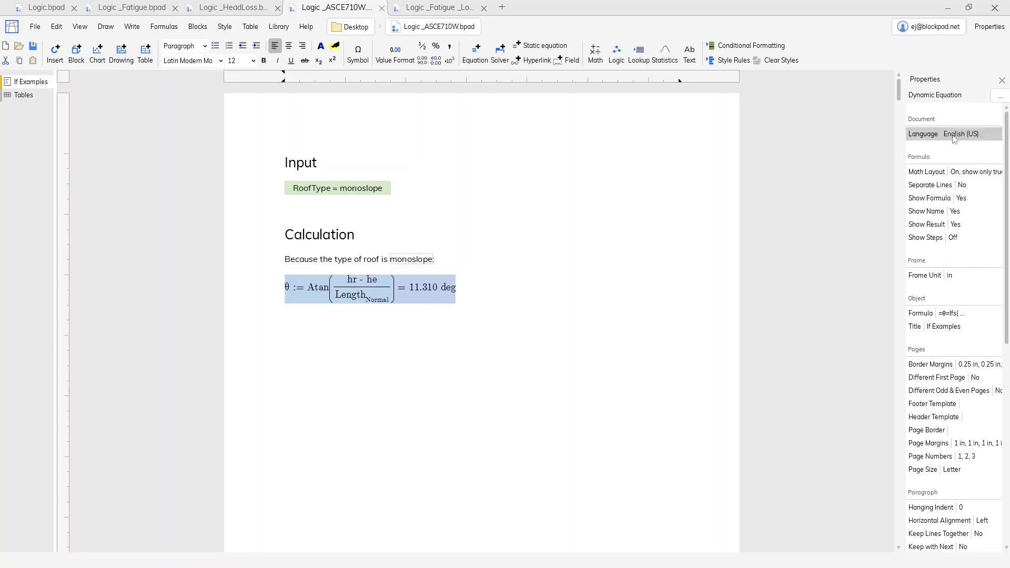
pyautogui.click(942, 175)
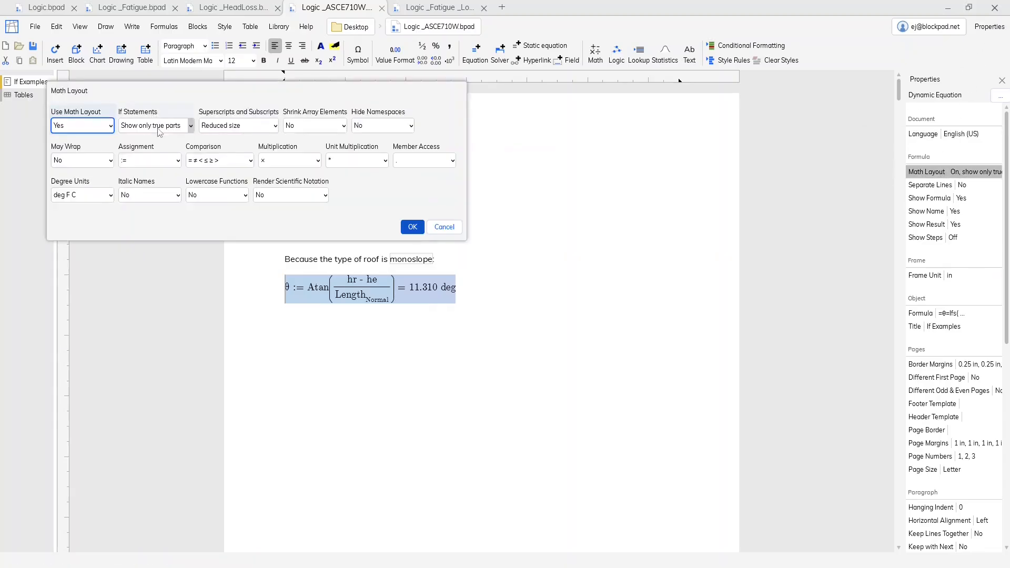
pyautogui.click(156, 126)
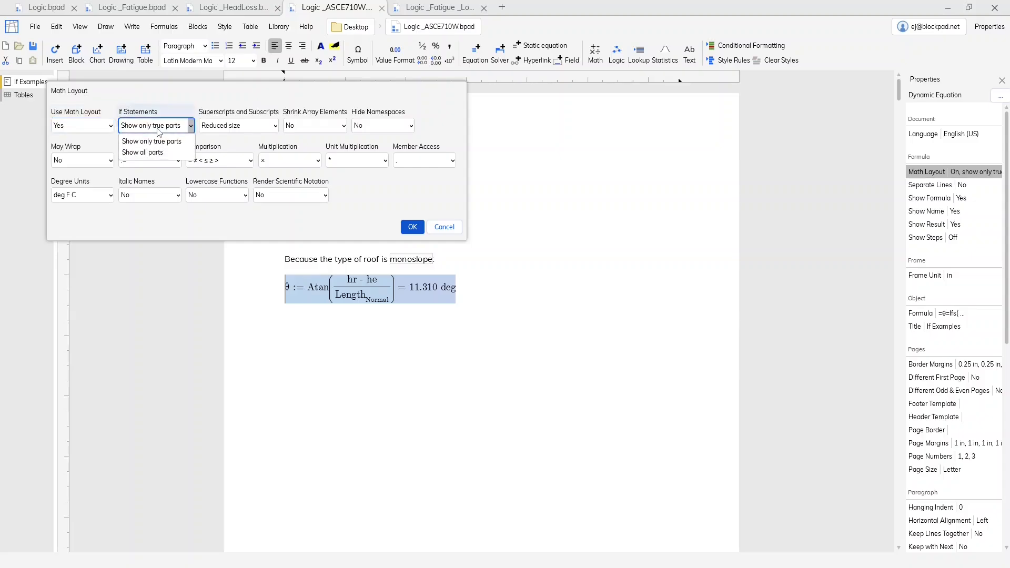
pyautogui.click(164, 153)
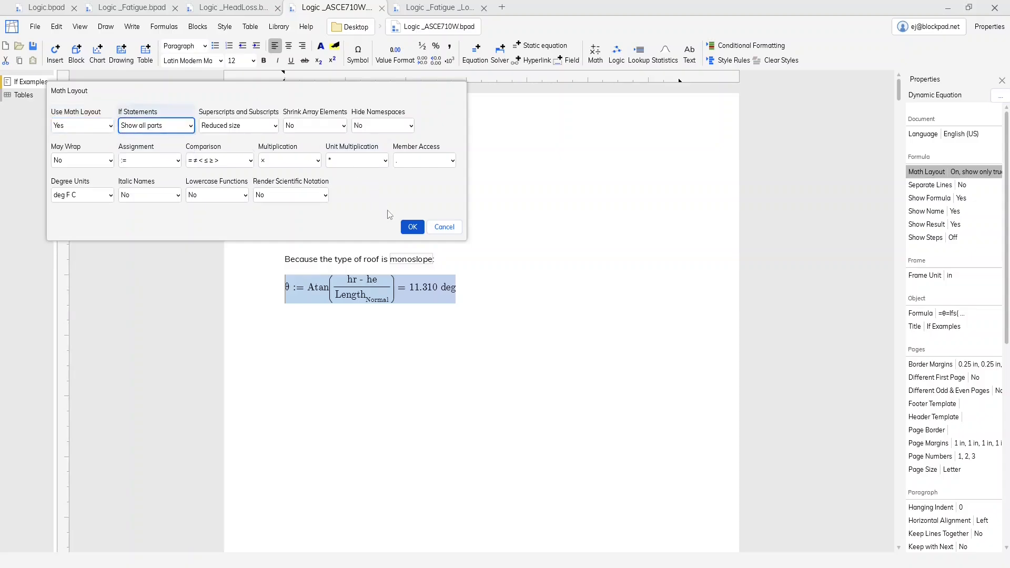
pyautogui.click(423, 228)
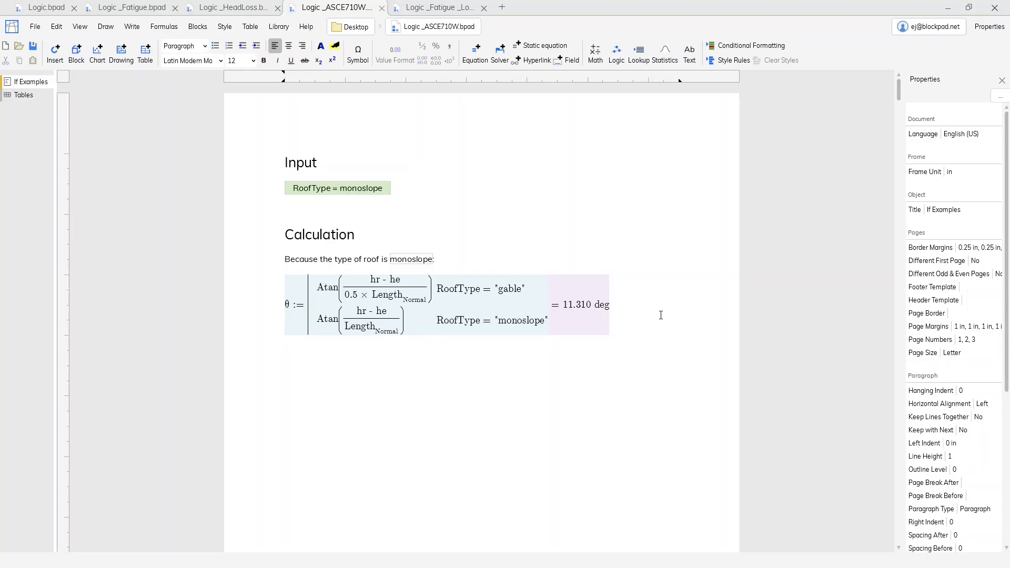
# - Set the RoofType input to gable
pyautogui.click(585, 308)
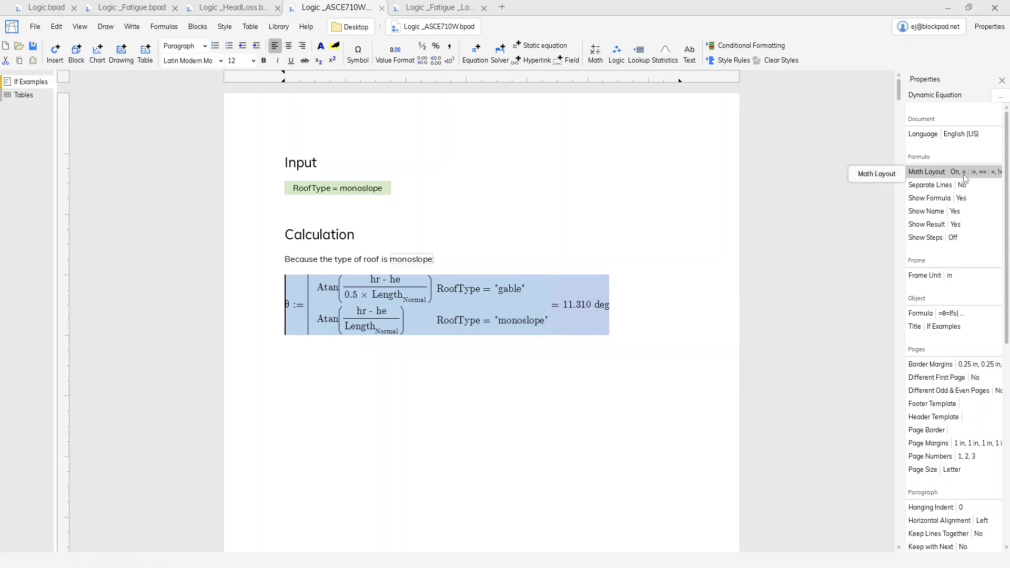
pyautogui.click(657, 322)
pyautogui.click(332, 188)
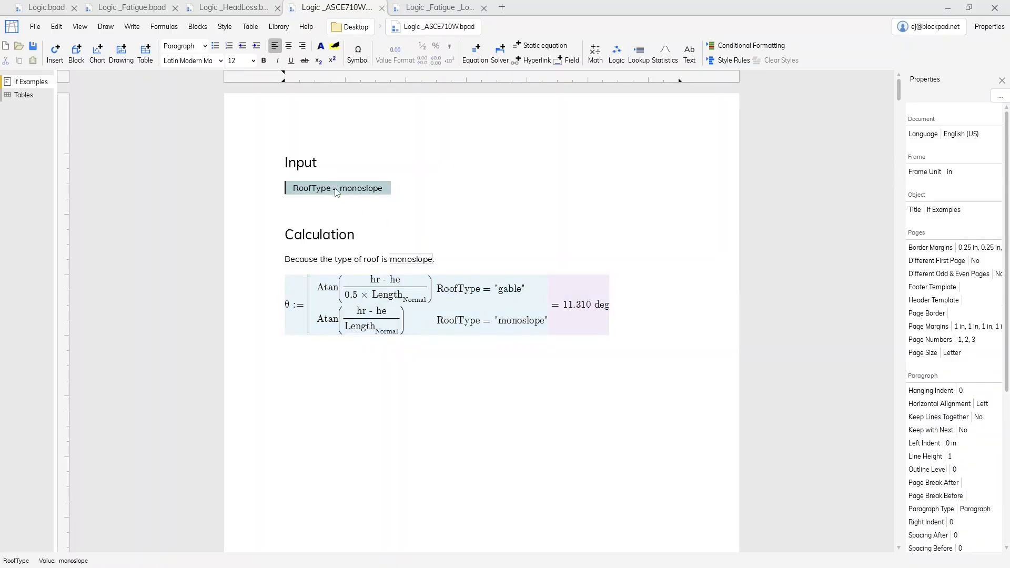
pyautogui.click(332, 188)
pyautogui.click(351, 204)
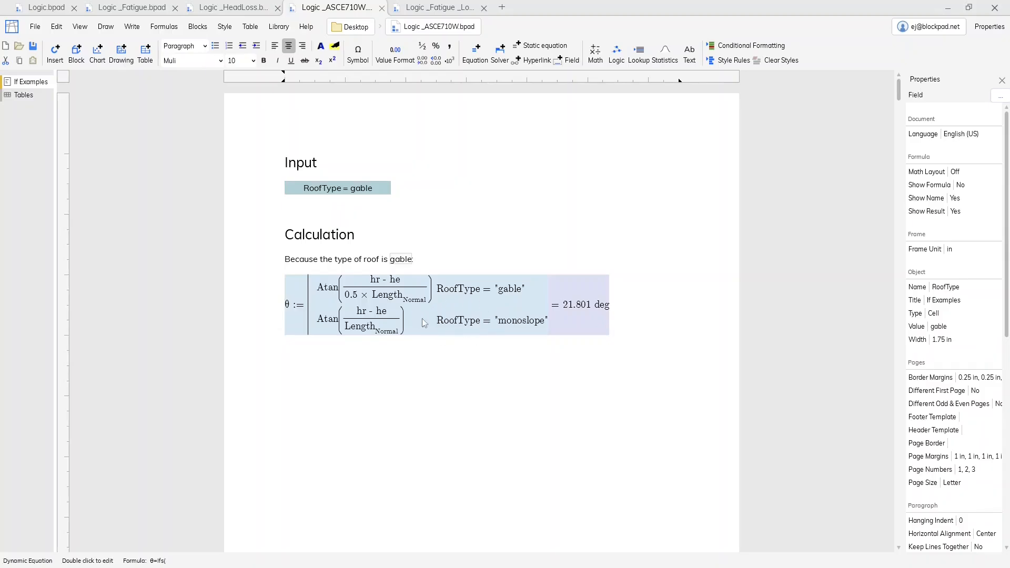
# - Set the If Statements option in the θ equation's Math Layout to "Show only true parts"
pyautogui.click(514, 293)
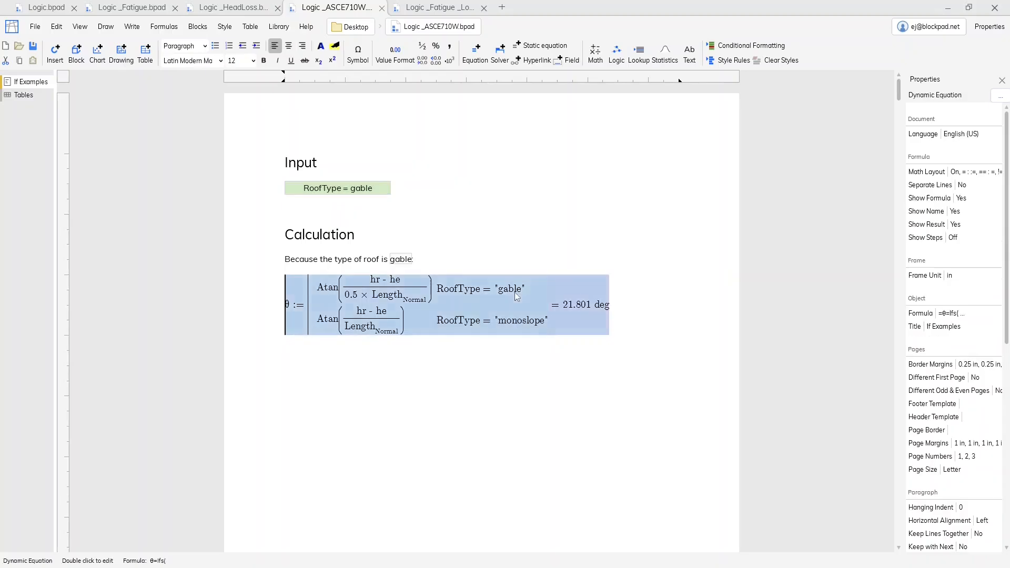
pyautogui.click(945, 171)
pyautogui.click(178, 126)
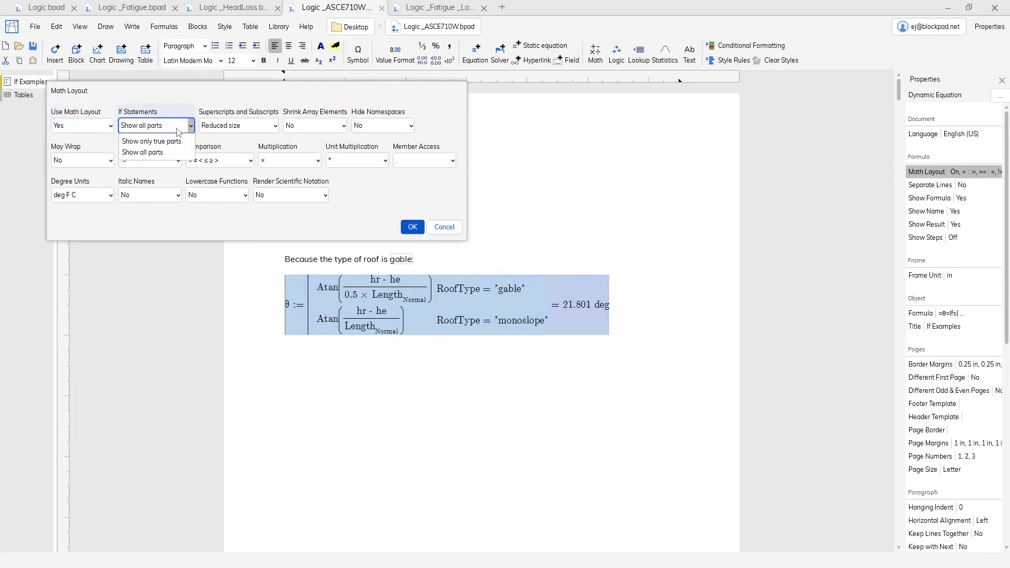
pyautogui.click(164, 141)
pyautogui.click(413, 227)
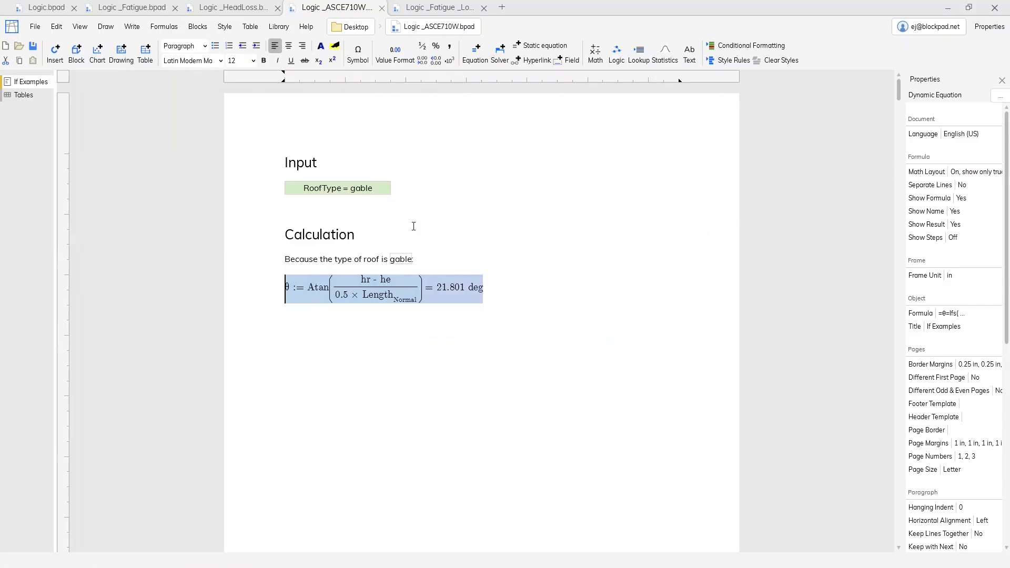
pyautogui.click(525, 293)
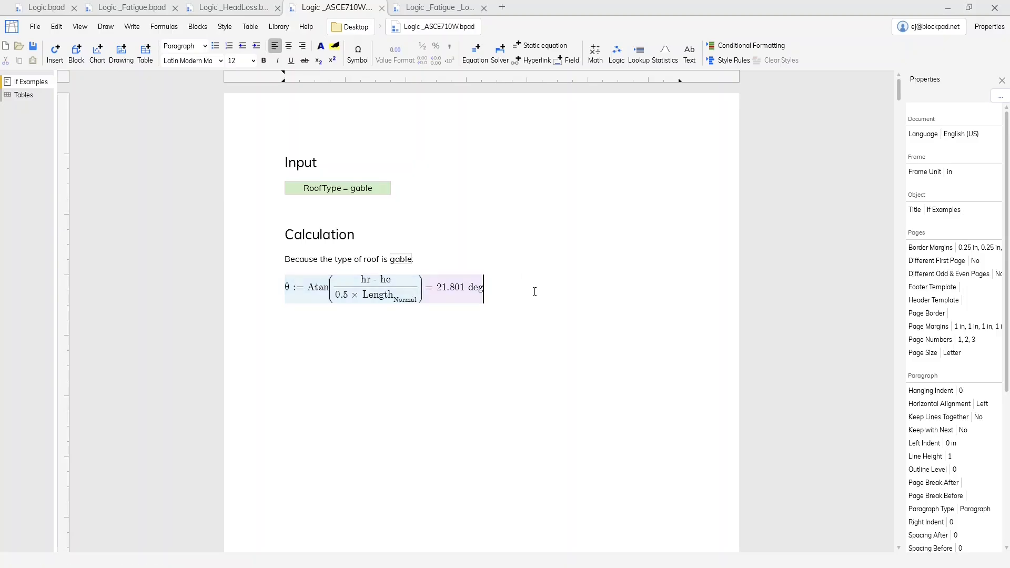
# - Switch the RoofType input to monoslope and back to gable to compare the displayed θ equation
pyautogui.click(348, 190)
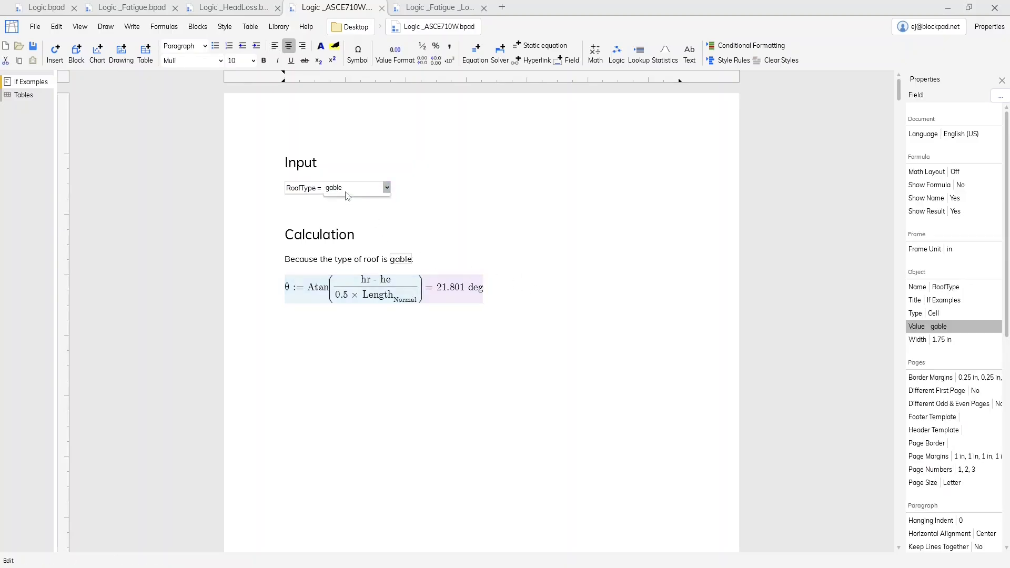
pyautogui.click(352, 197)
pyautogui.click(352, 214)
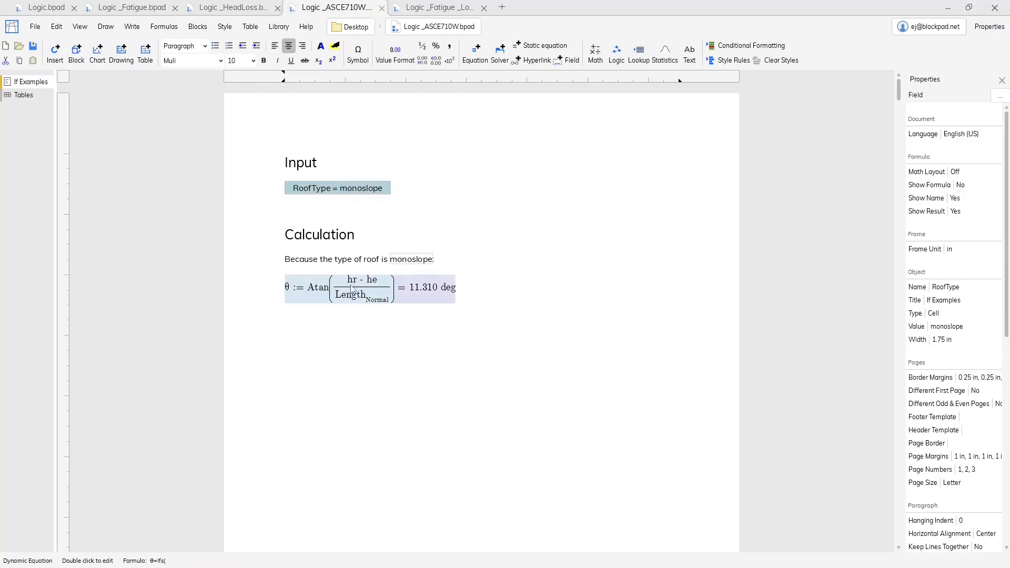
pyautogui.click(368, 194)
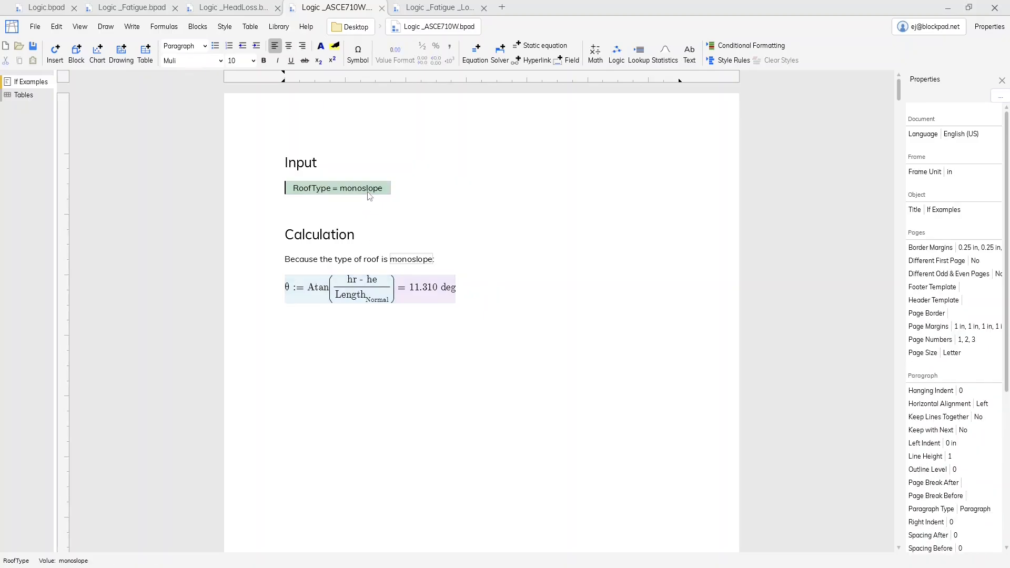
pyautogui.click(367, 195)
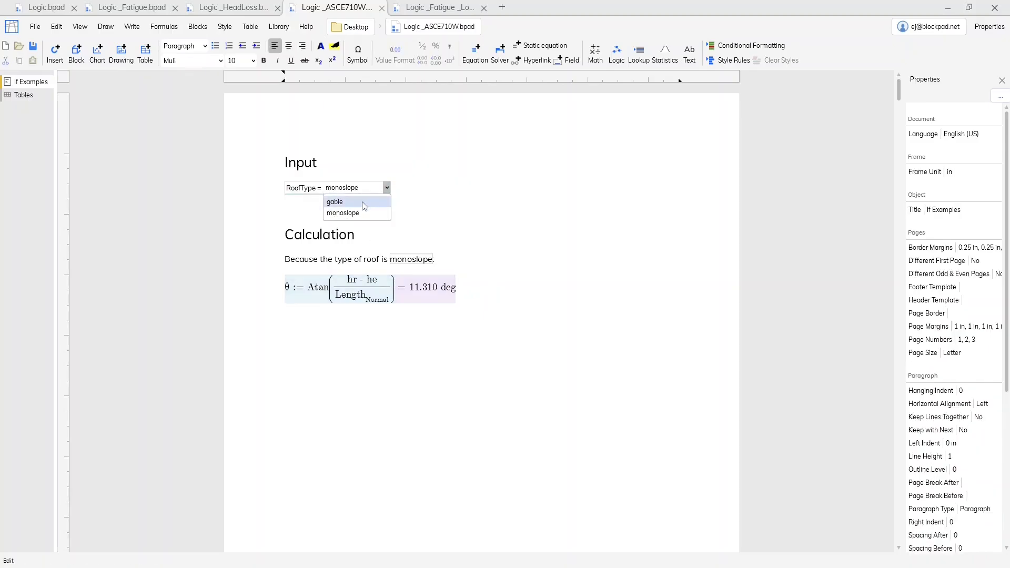
pyautogui.click(365, 204)
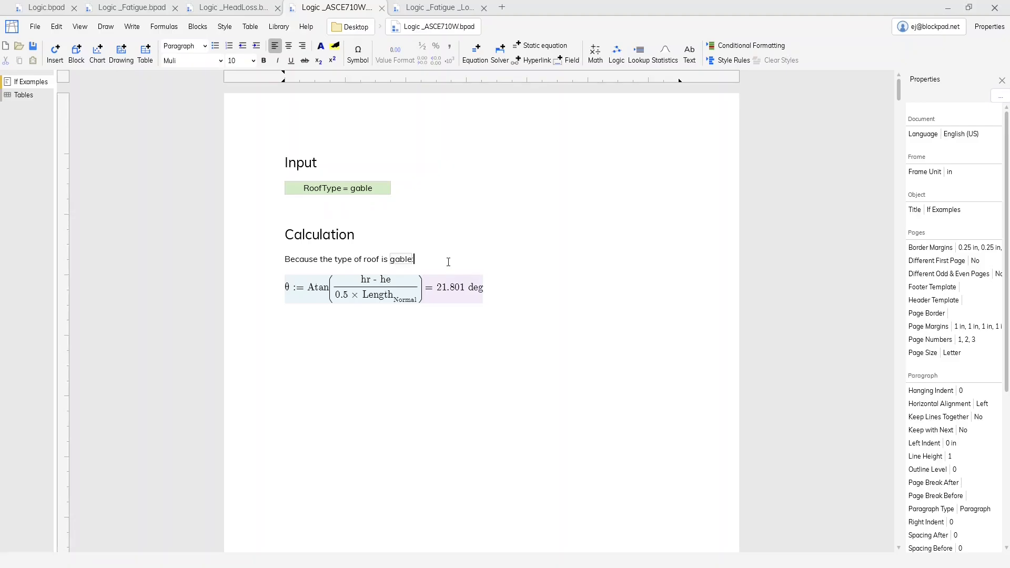
# - Inspect the formula behind the inline roof type field in the sentence under the Calculation heading
pyautogui.moveTo(290, 260); pyautogui.dragTo(366, 261)
pyautogui.click(446, 261)
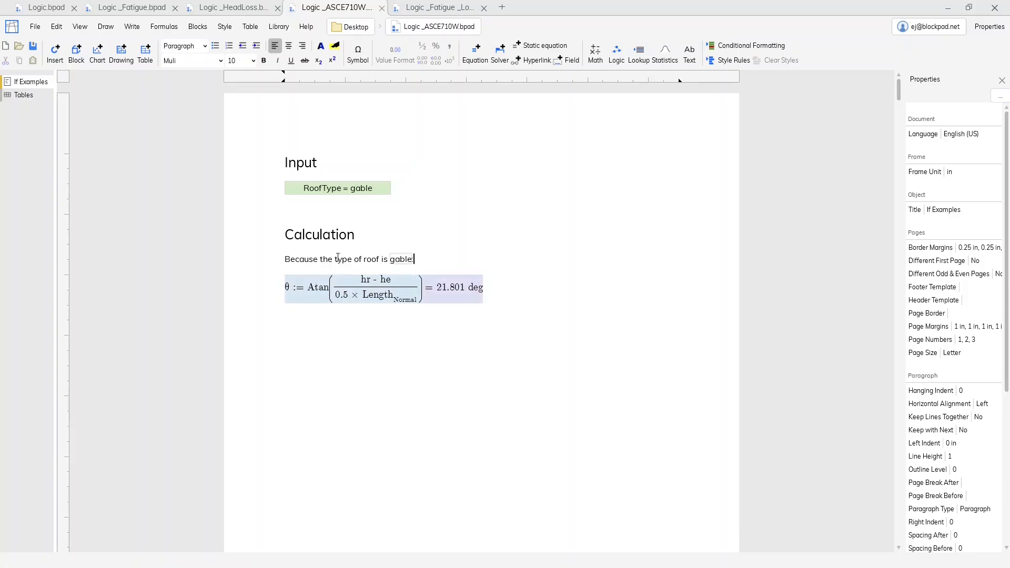
pyautogui.doubleClick(408, 260)
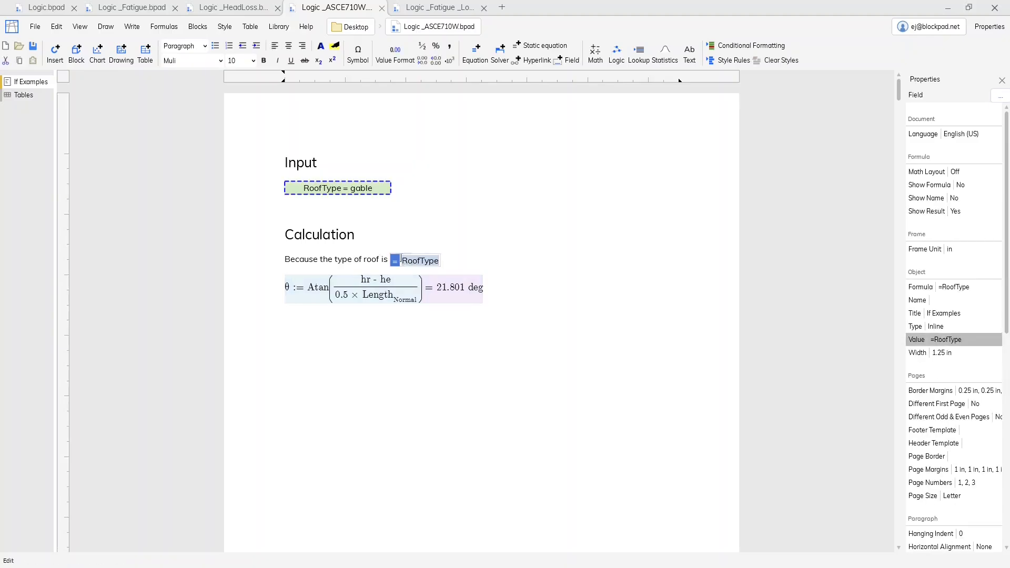
pyautogui.click(436, 265)
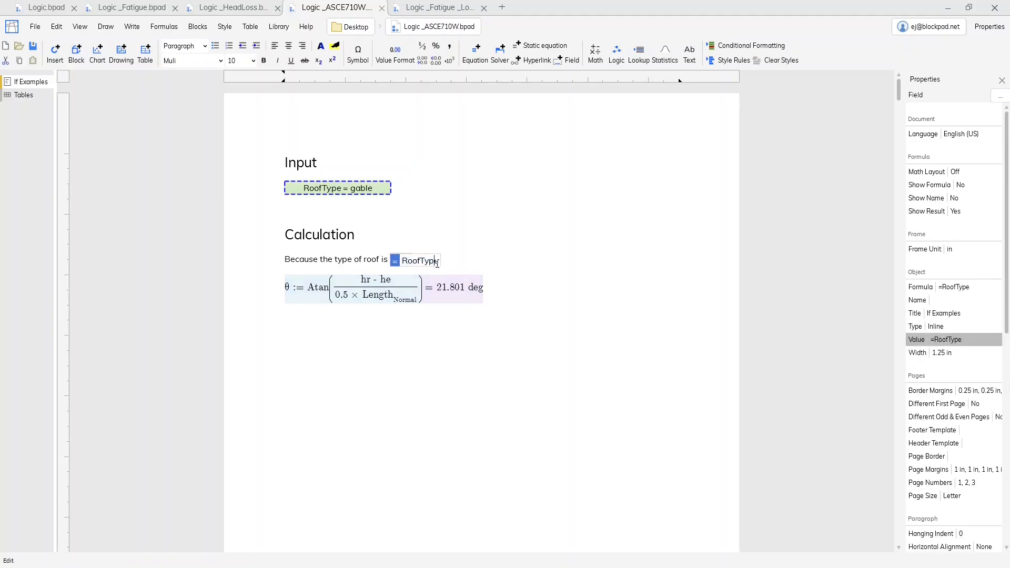
pyautogui.press('Return')
# - Set the RoofType input to monoslope, and return to the Logic.bpad document
pyautogui.click(341, 195)
pyautogui.click(341, 195)
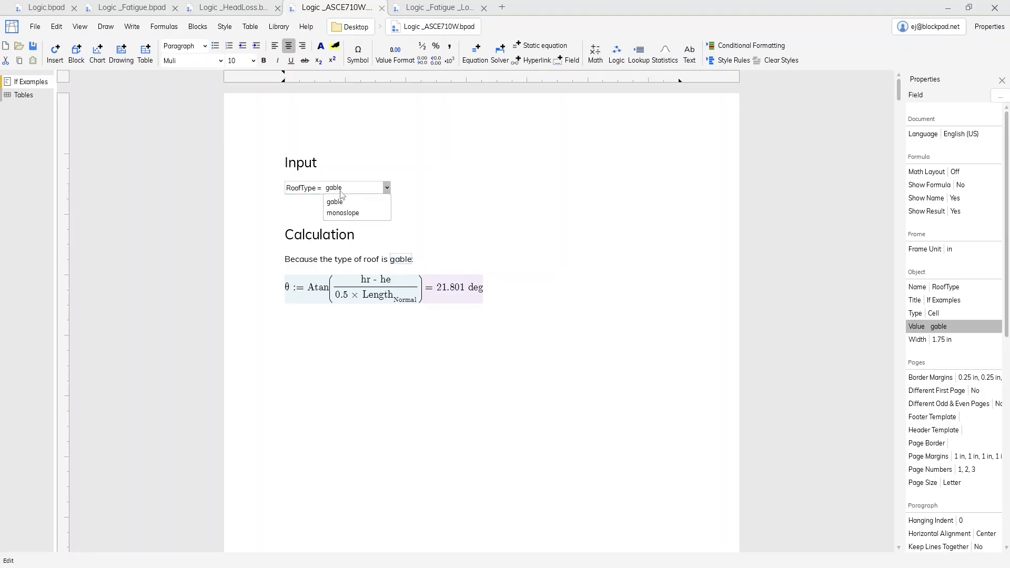
pyautogui.click(350, 213)
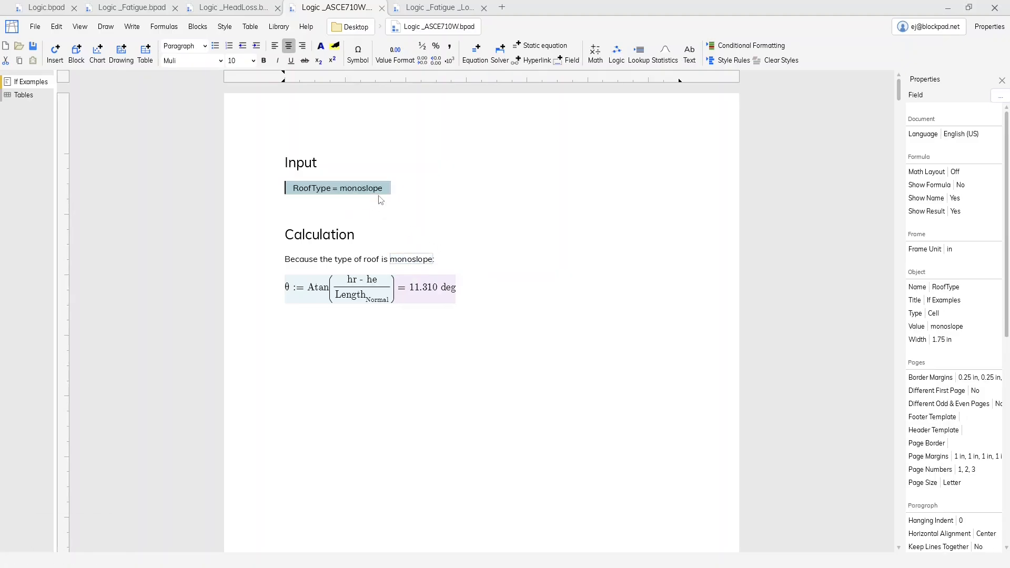
pyautogui.click(454, 263)
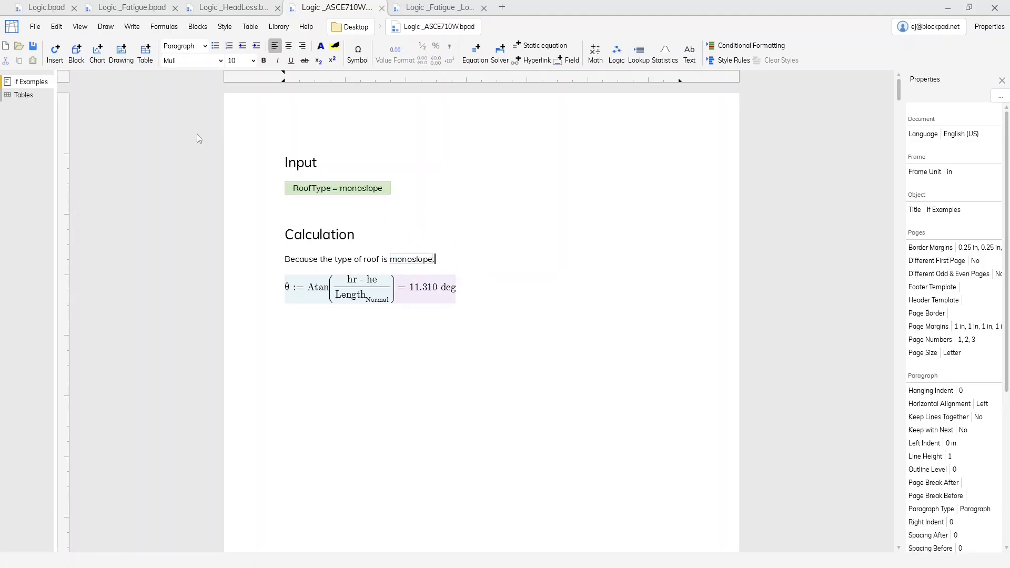
pyautogui.click(53, 8)
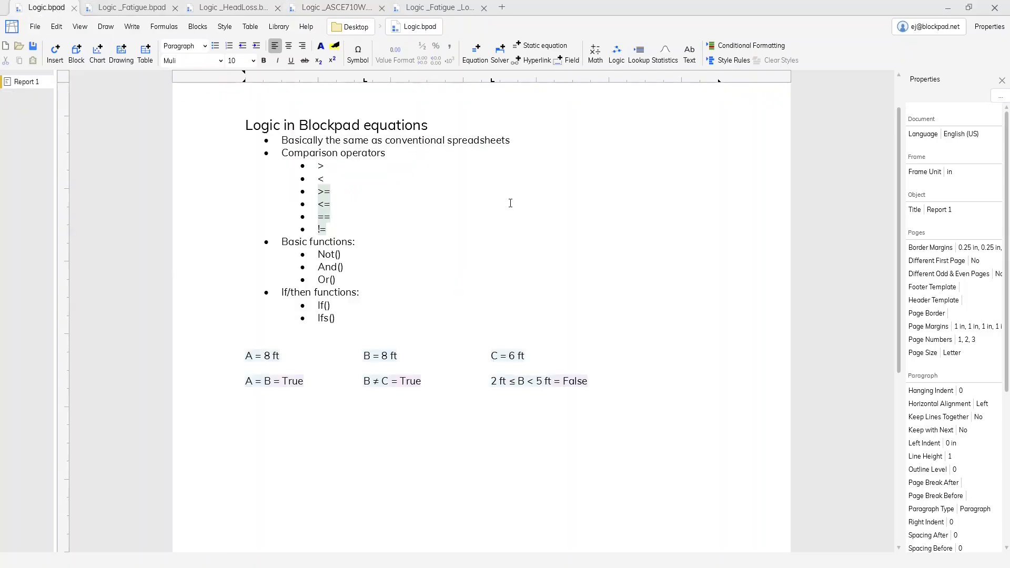